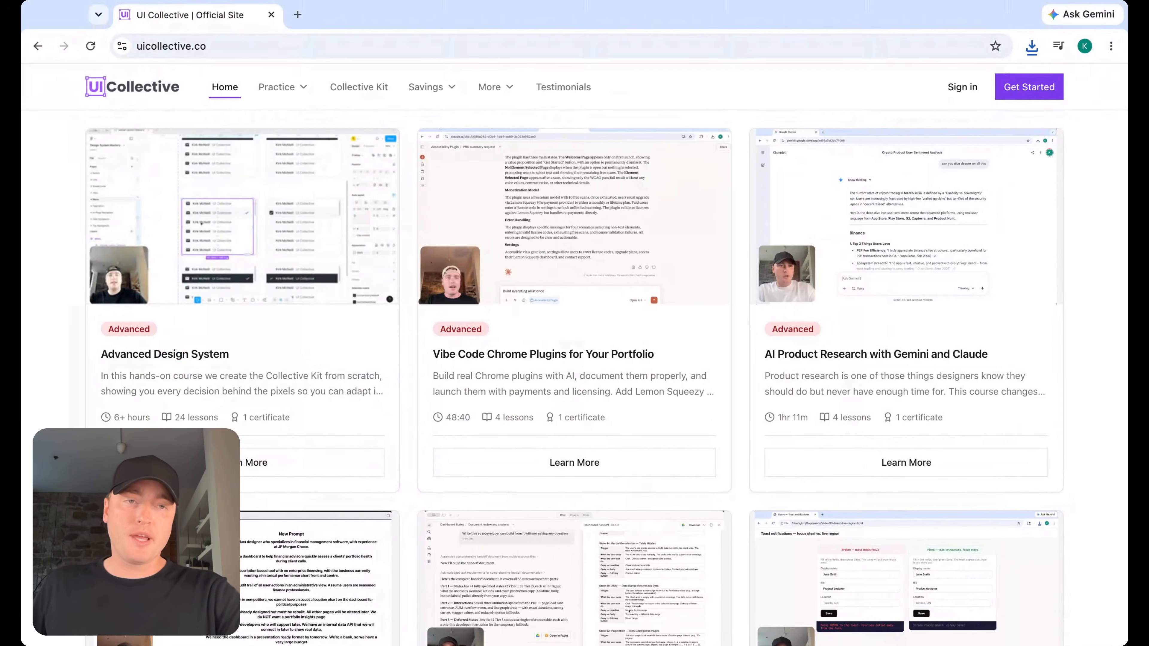
scroll(574, 362, "down", 20)
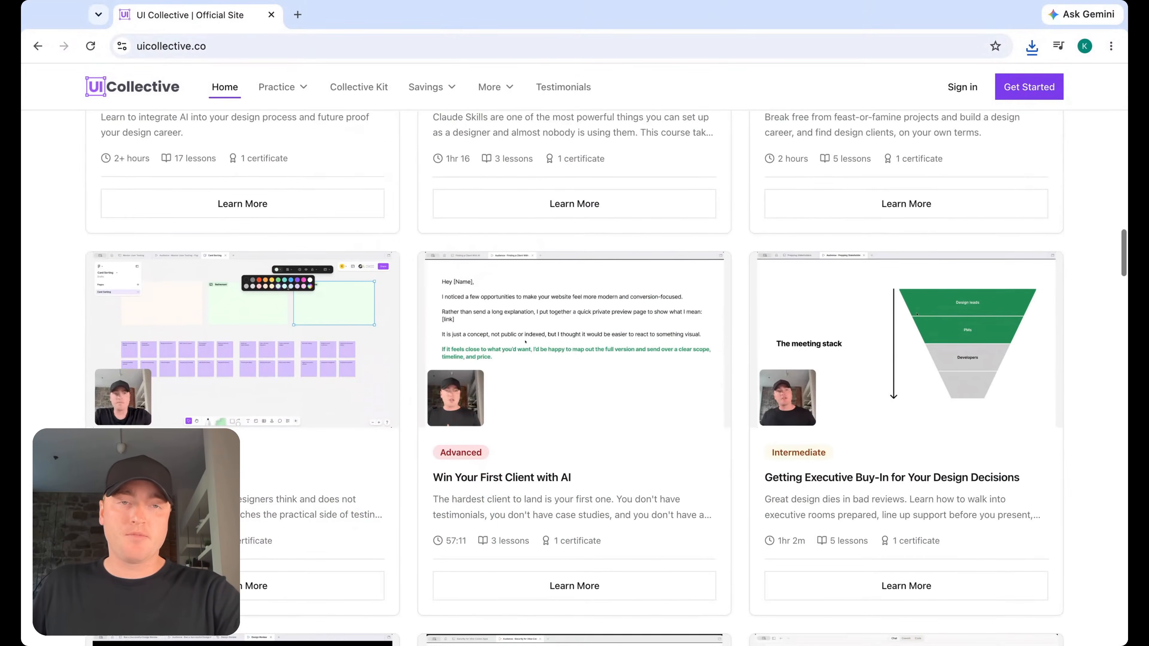
scroll(574, 362, "down", 15)
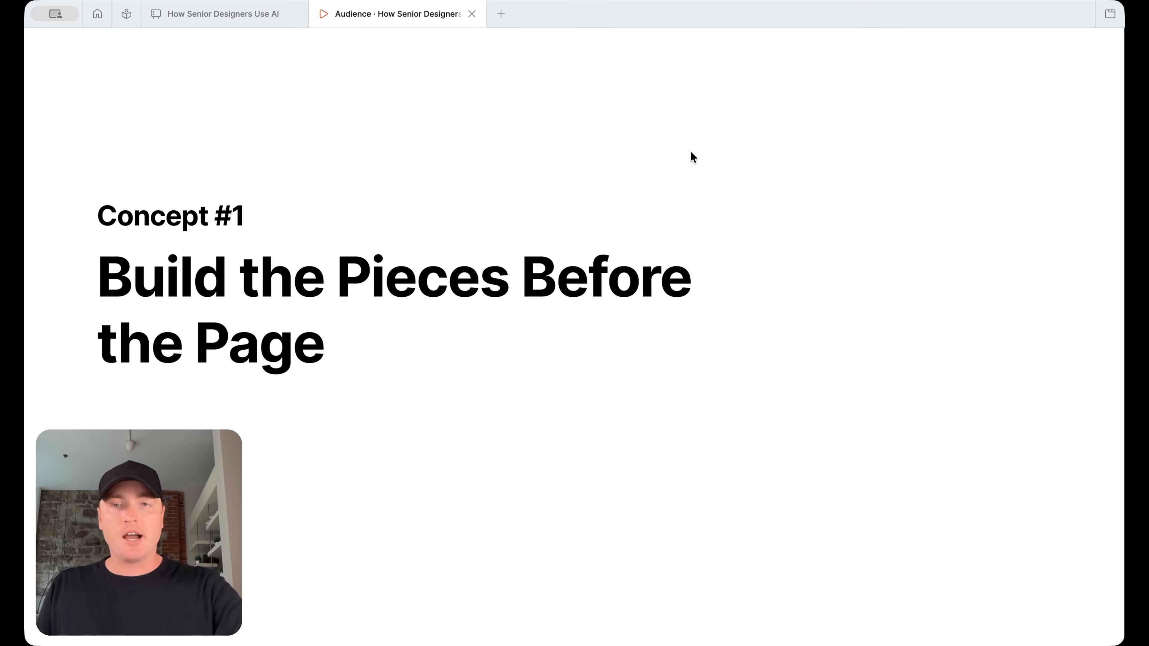
key("Right")
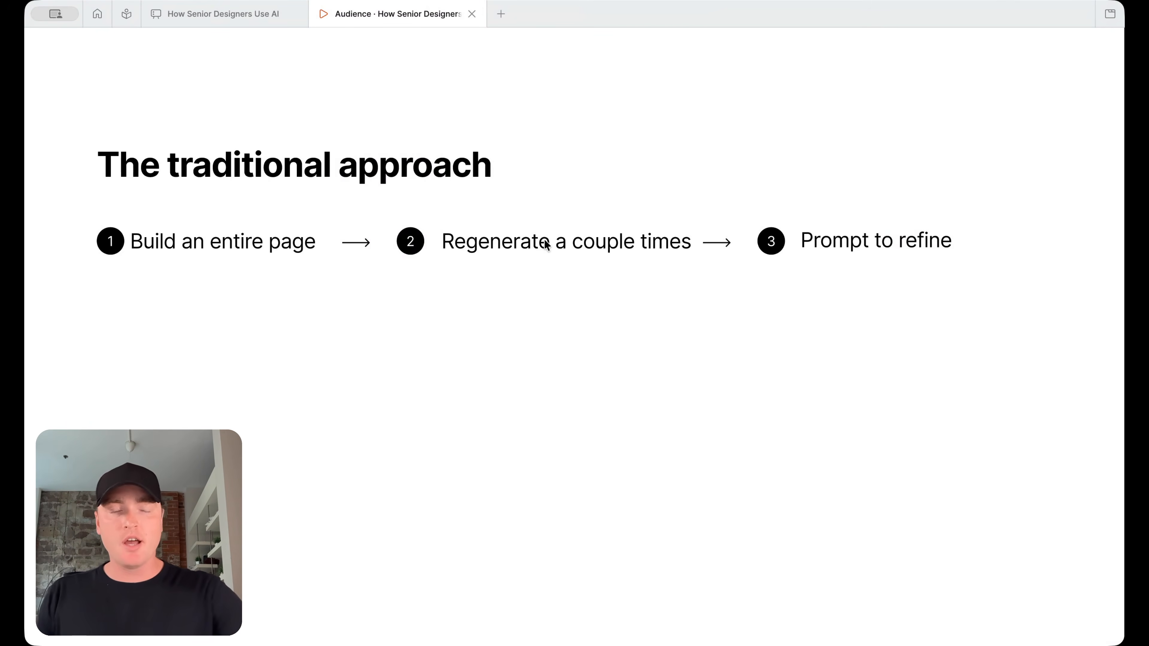
key("Right")
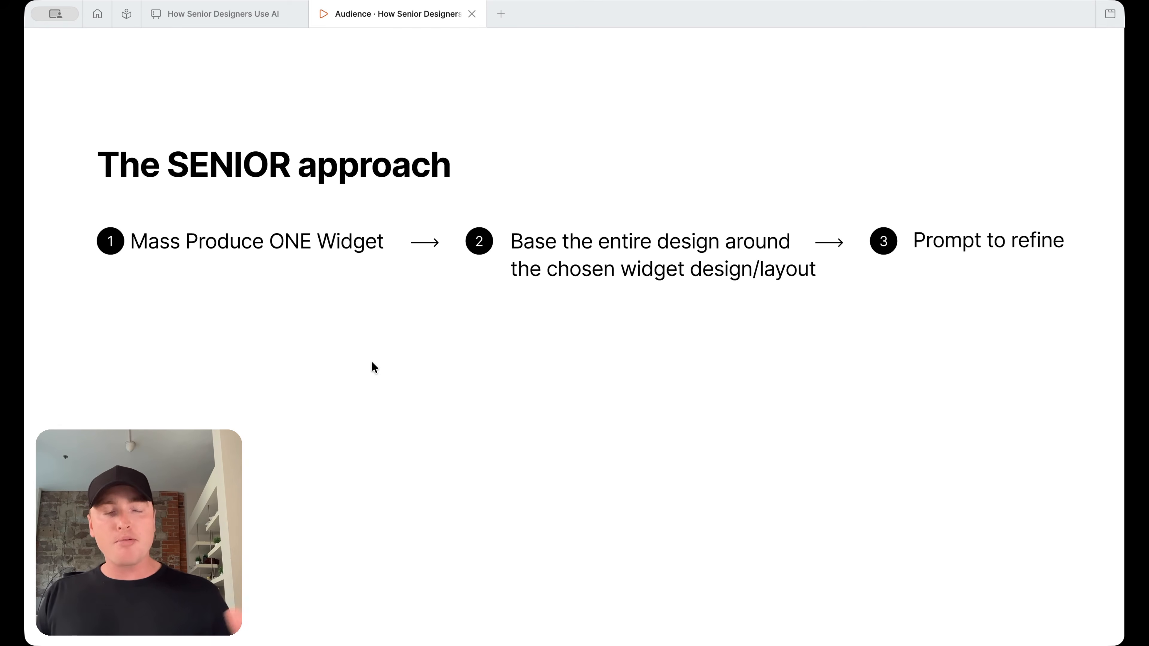
key("Left")
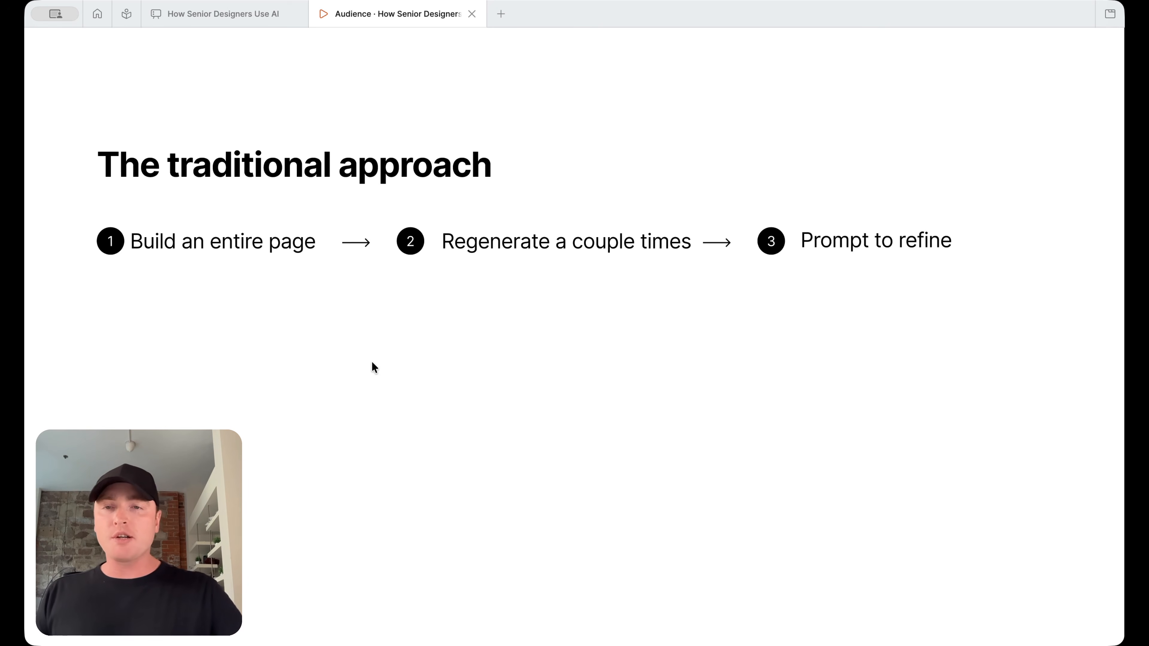
key("Right")
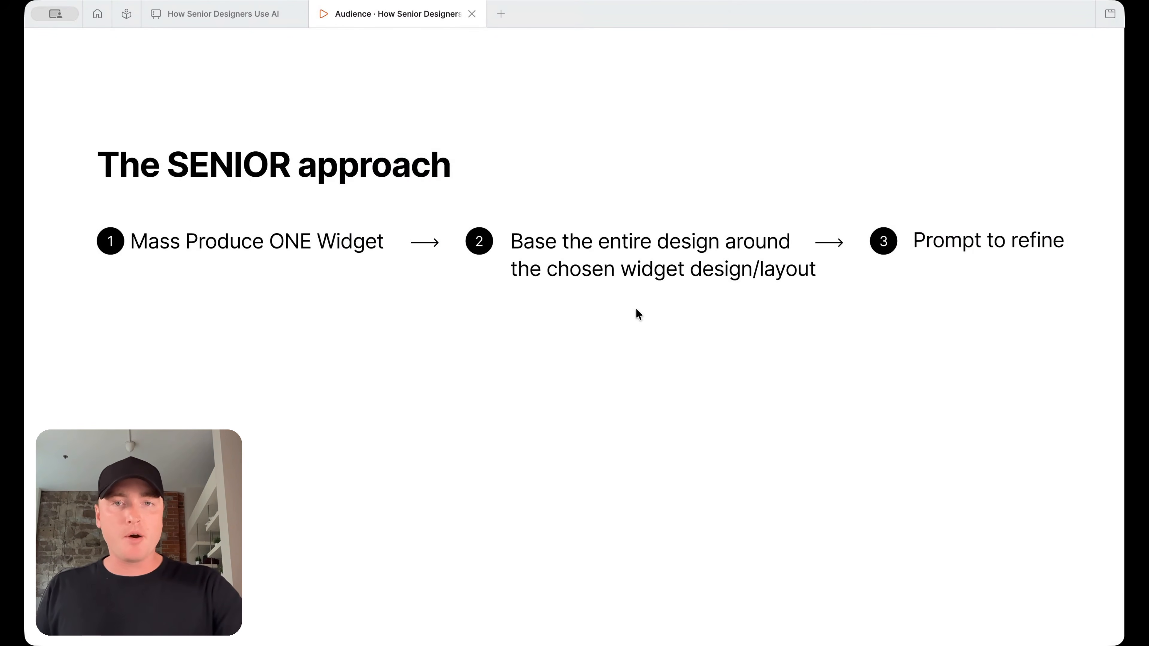
key("Right")
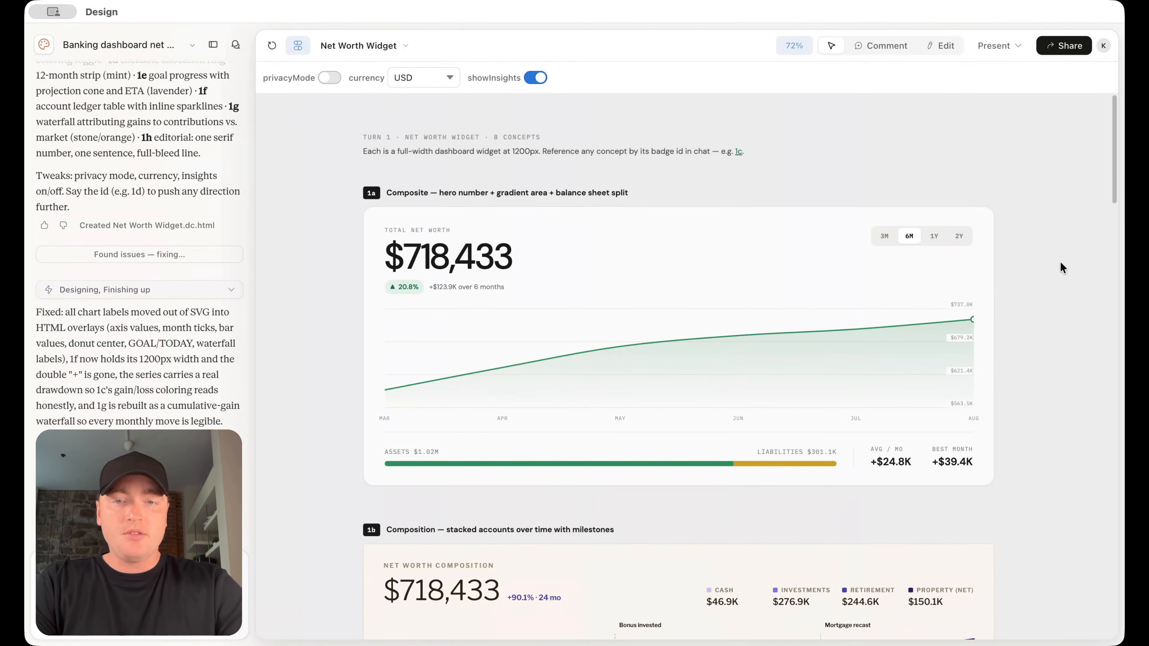
Look through the net worth widget concepts, from the 1a Composite layout to the 1f Ledger table.
scroll(1060, 262, "down", 2)
scroll(1060, 261, "down", 8)
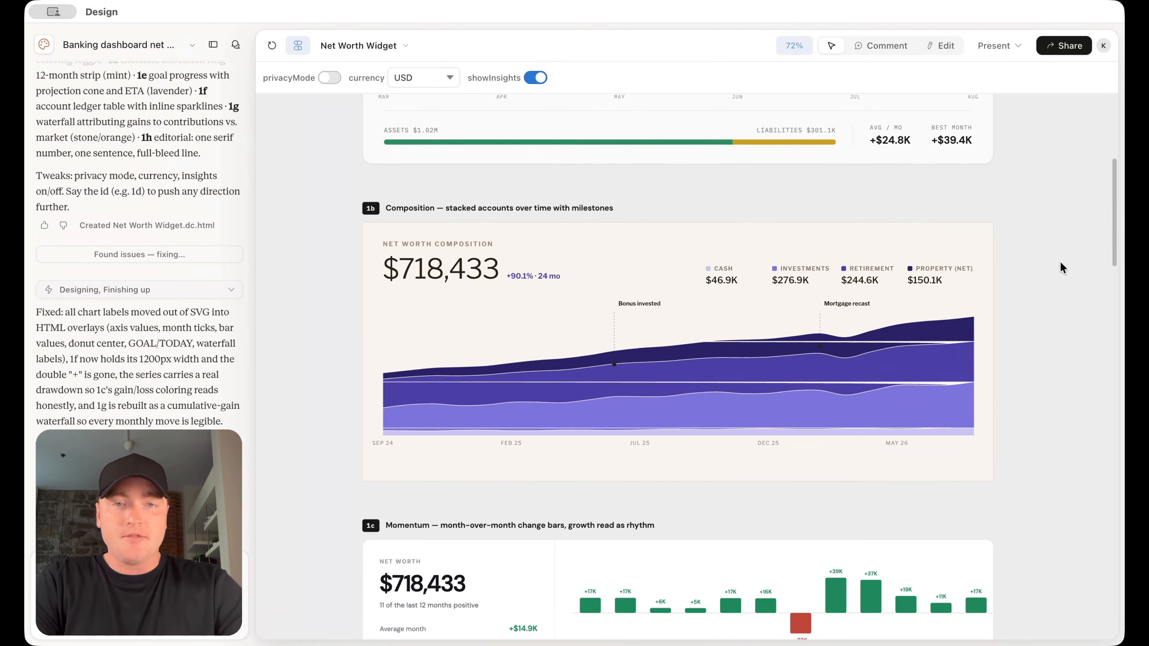
scroll(1061, 263, "down", 6)
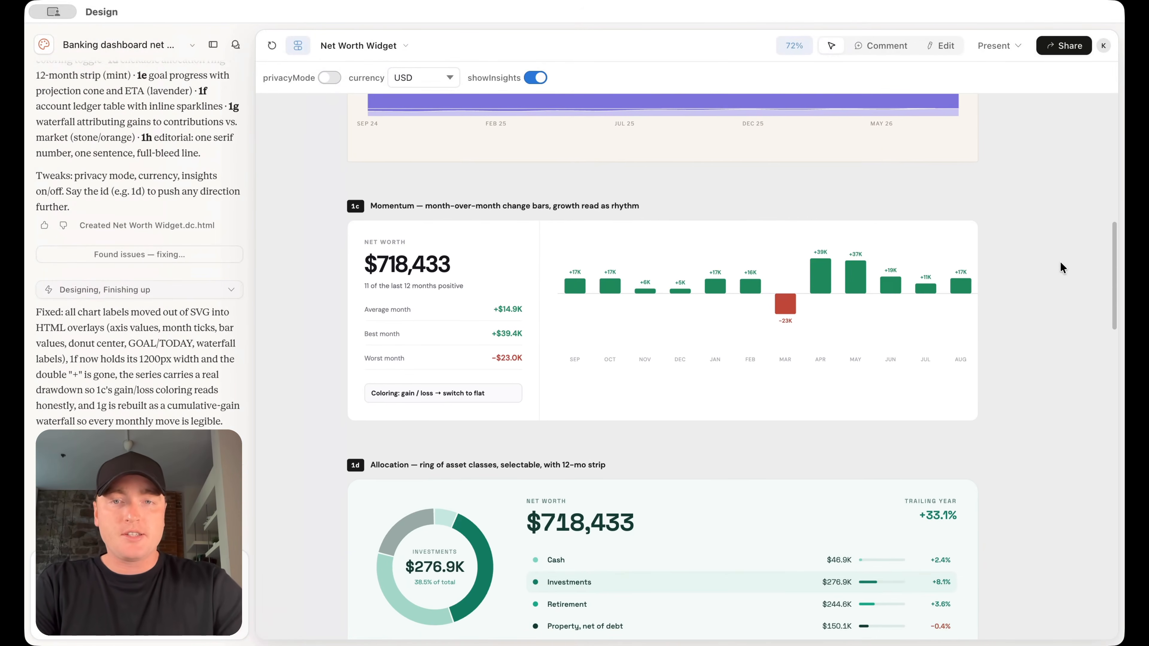
scroll(1060, 263, "down", 3)
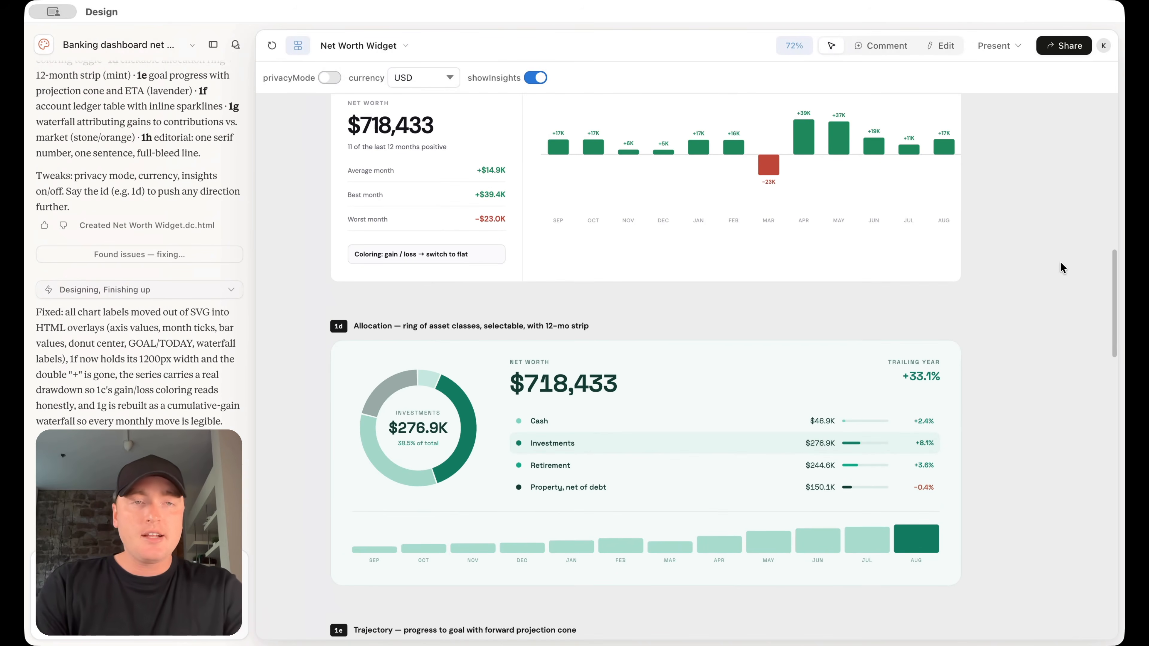
scroll(1060, 263, "down", 6)
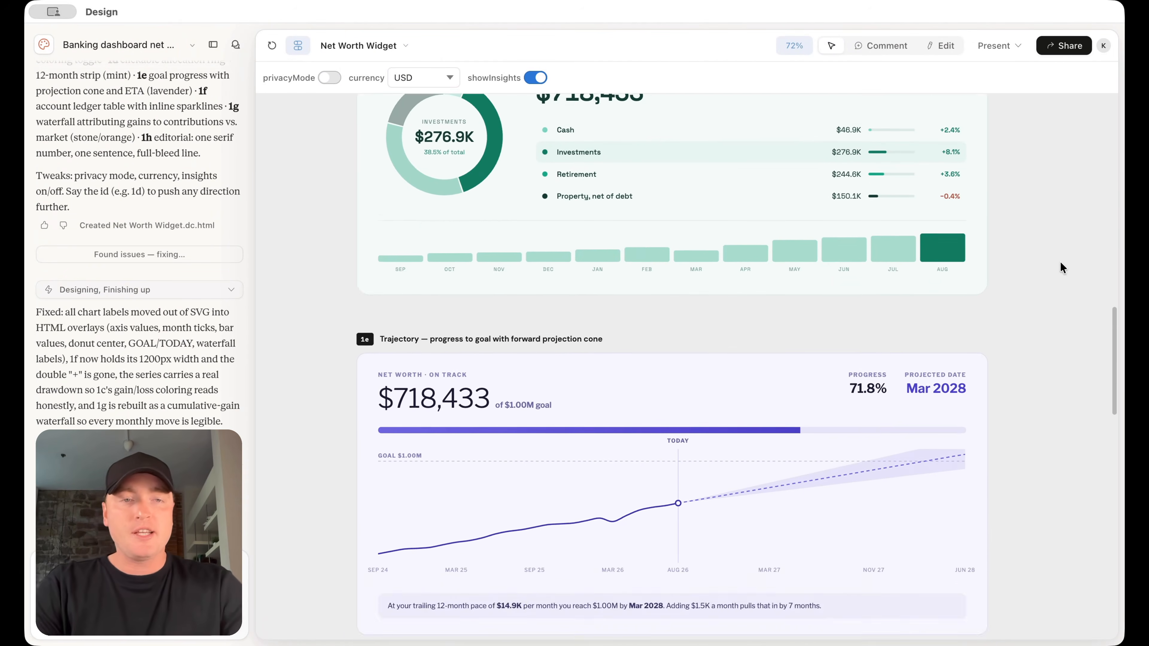
scroll(1061, 267, "down", 15)
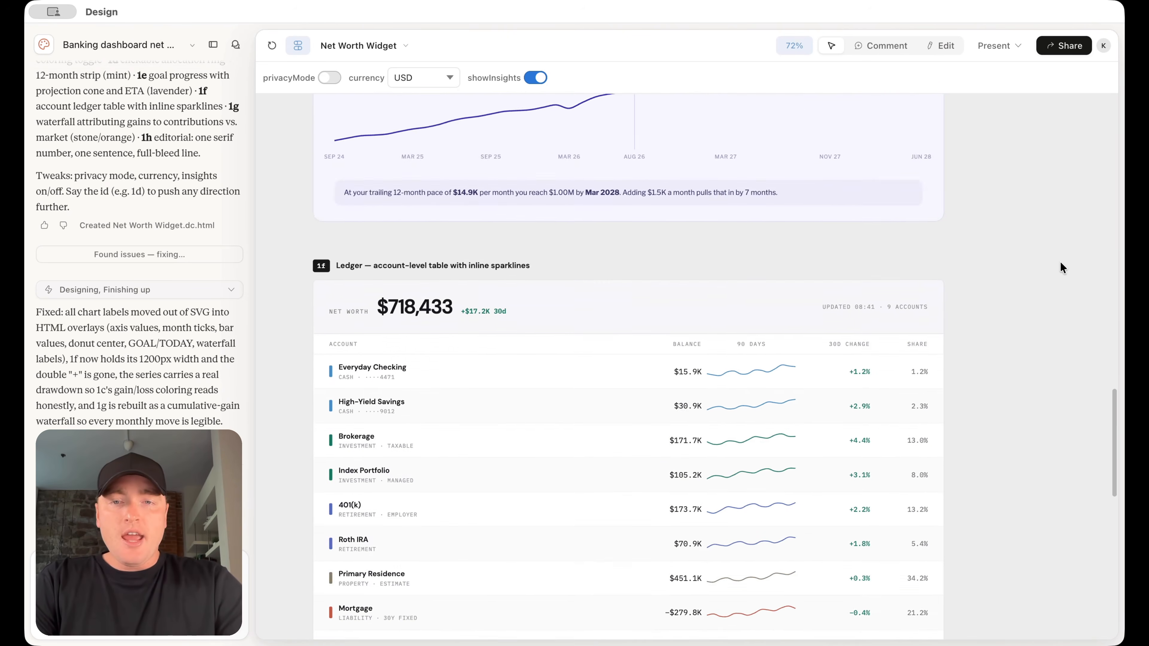
scroll(1061, 262, "down", 6)
scroll(1060, 263, "up", 20)
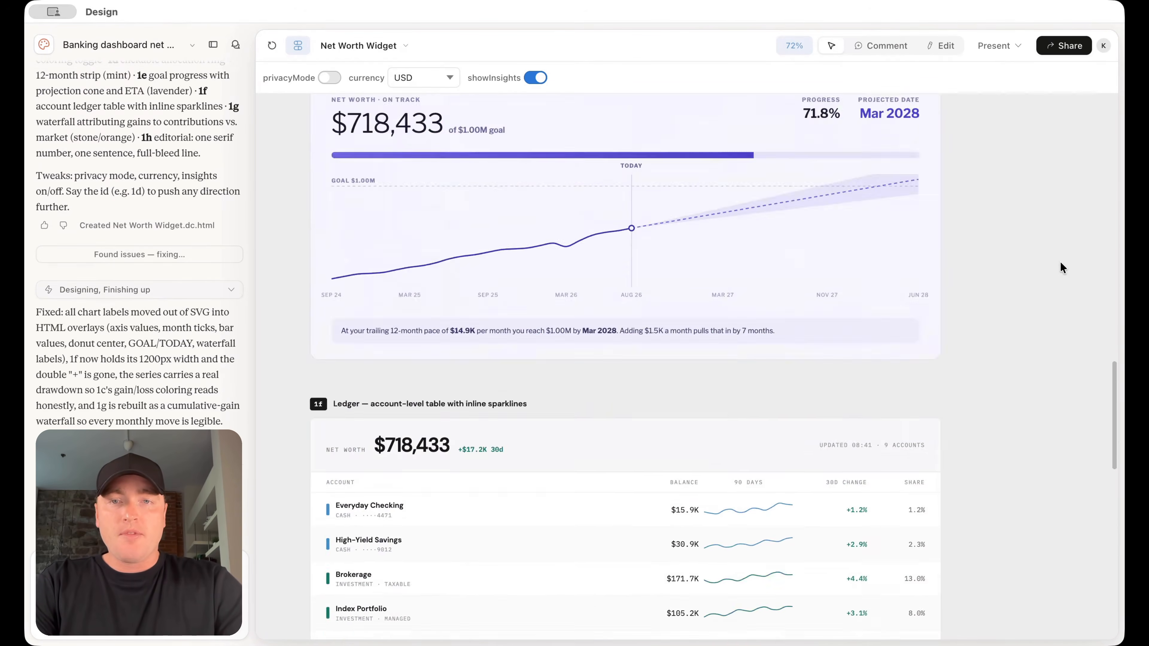
scroll(1060, 261, "up", 3)
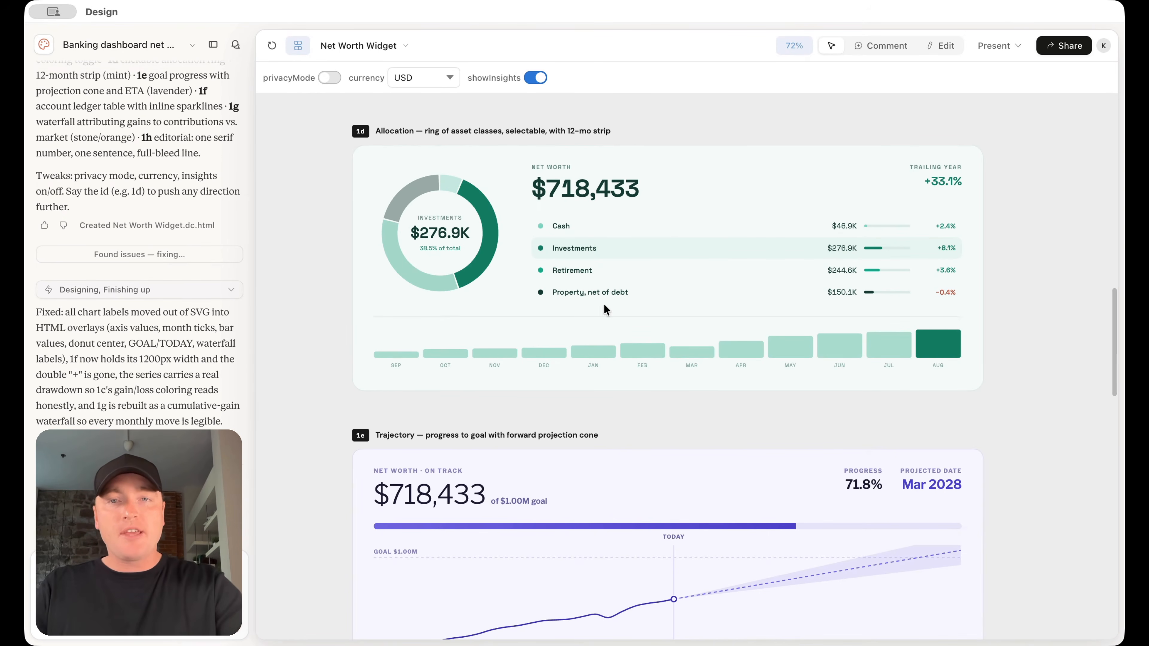
Capture a screenshot of the 1e Trajectory widget concept, the card with the forward projection cone.
scroll(628, 256, "down", 6)
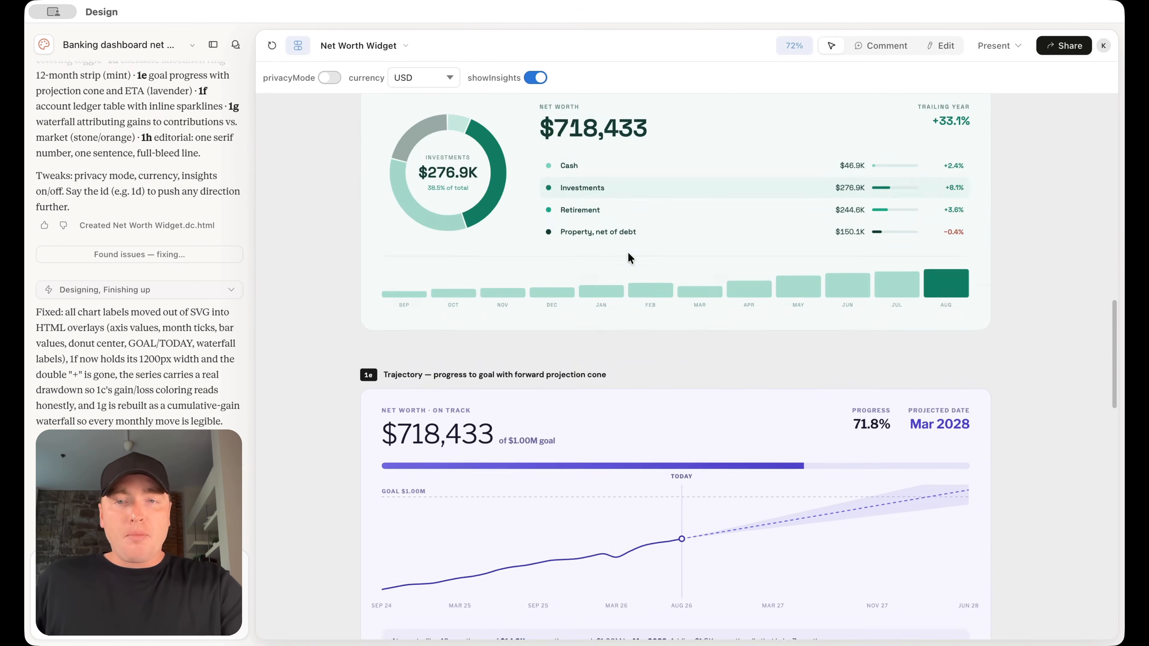
scroll(700, 262, "up", 3, "ctrl")
scroll(700, 259, "down", 2, "ctrl")
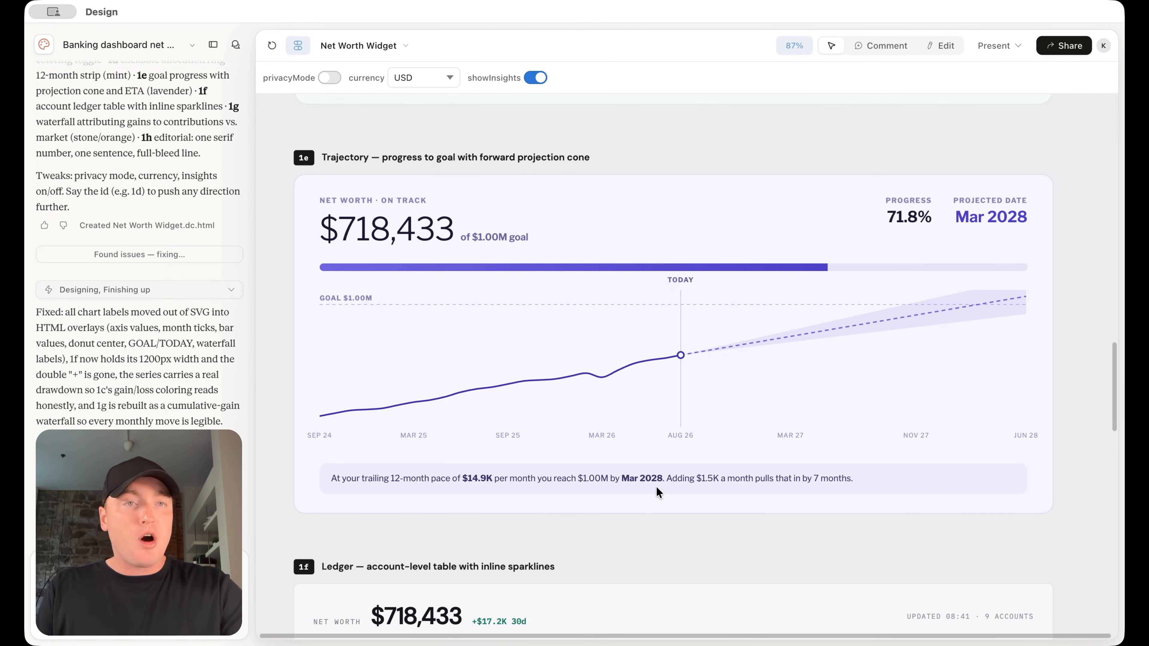
scroll(656, 486, "down", 3)
scroll(656, 487, "up", 5)
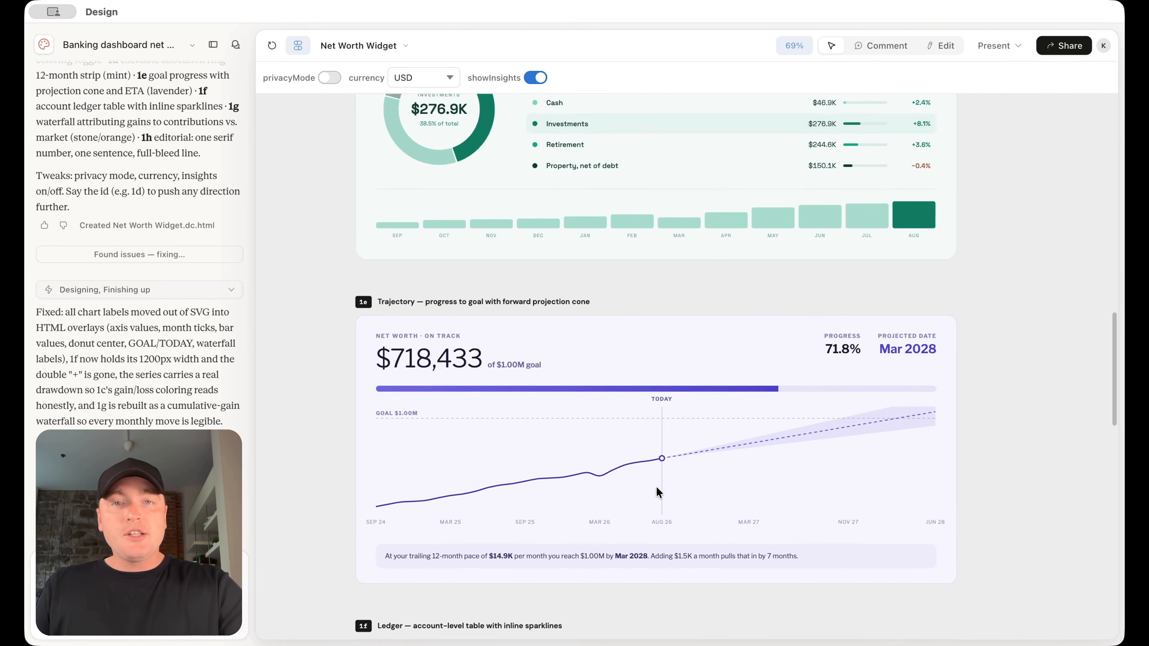
scroll(657, 487, "up", 2)
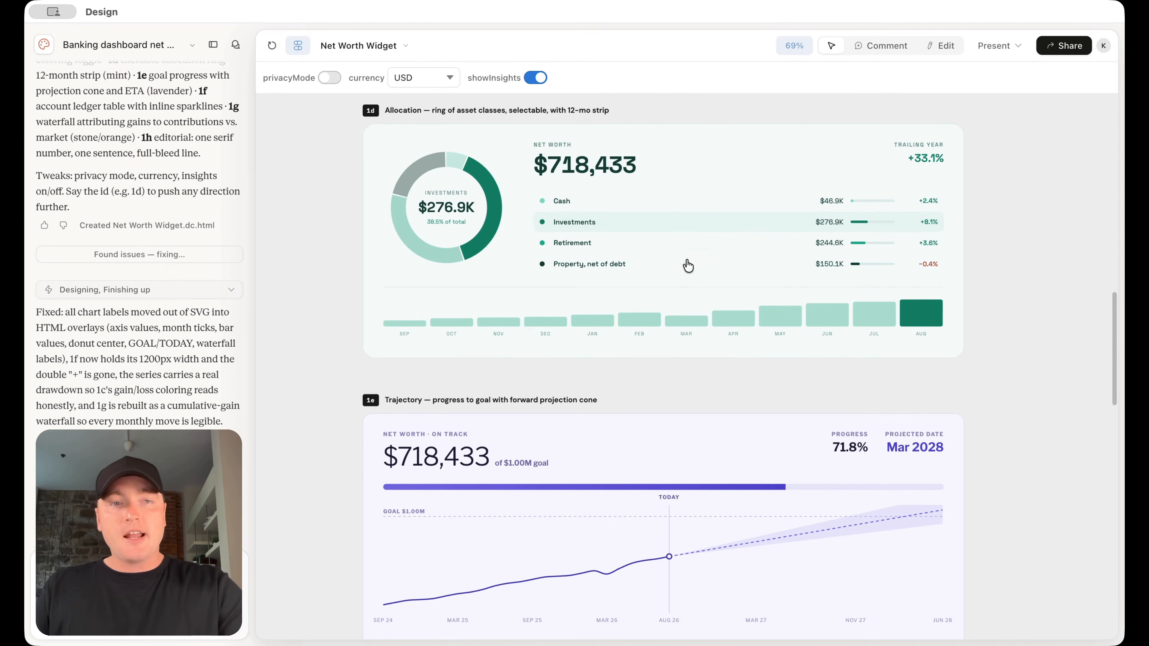
scroll(738, 259, "down", 4)
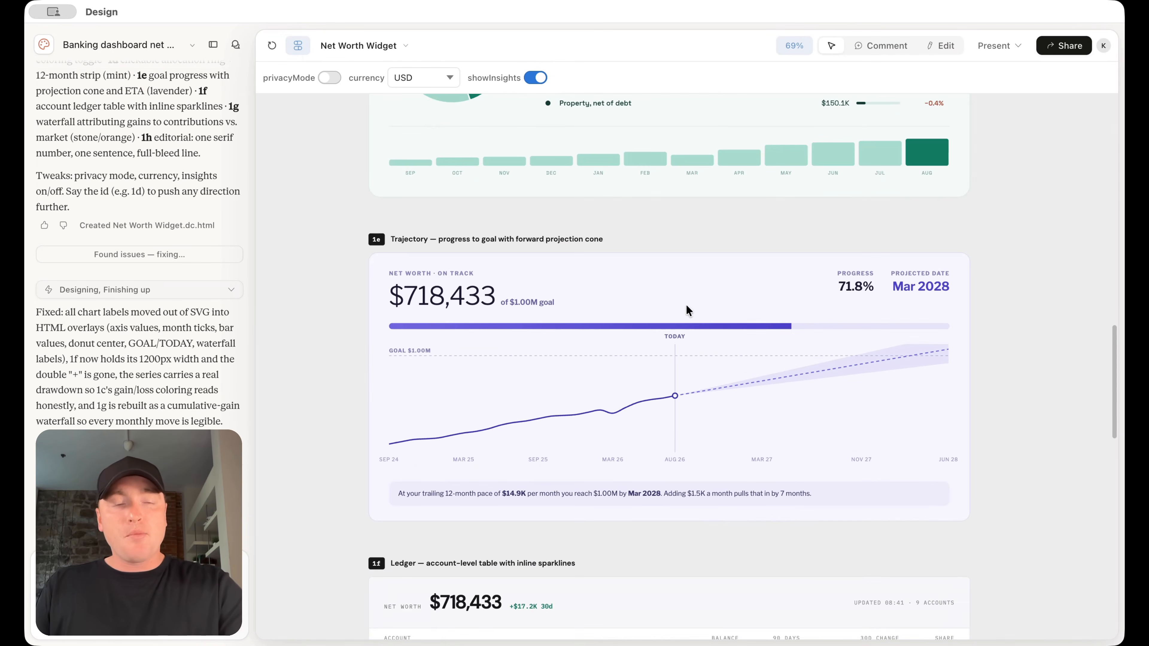
scroll(728, 294, "down", 1)
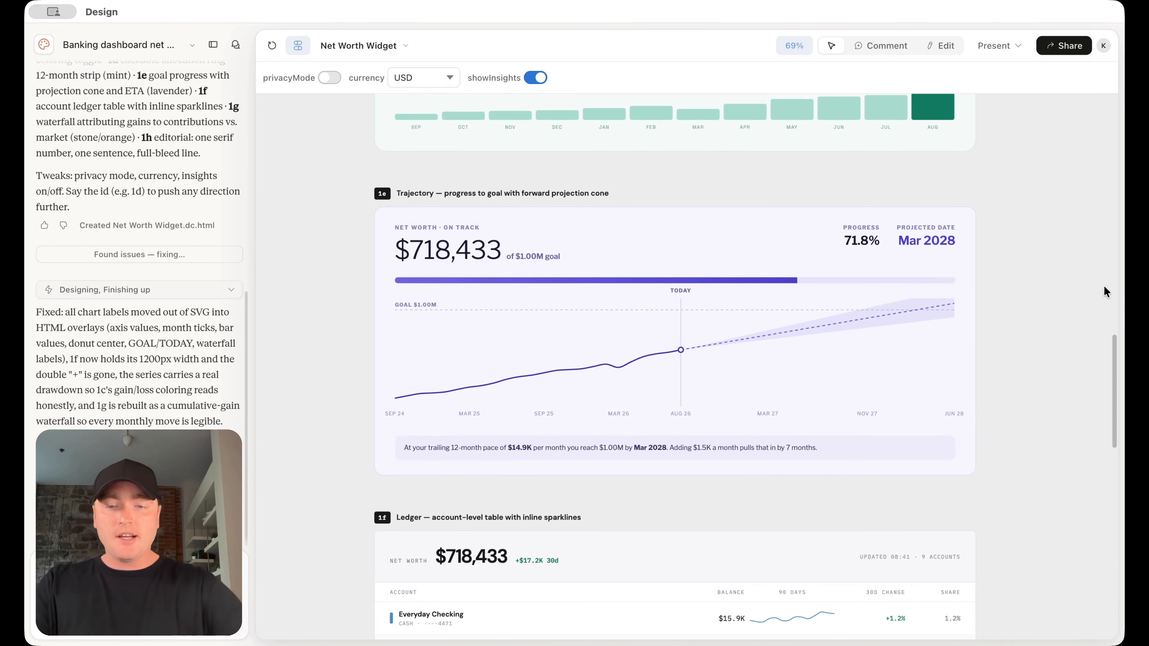
key("super+shift+4")
left_click_drag(357, 213, 983, 480)
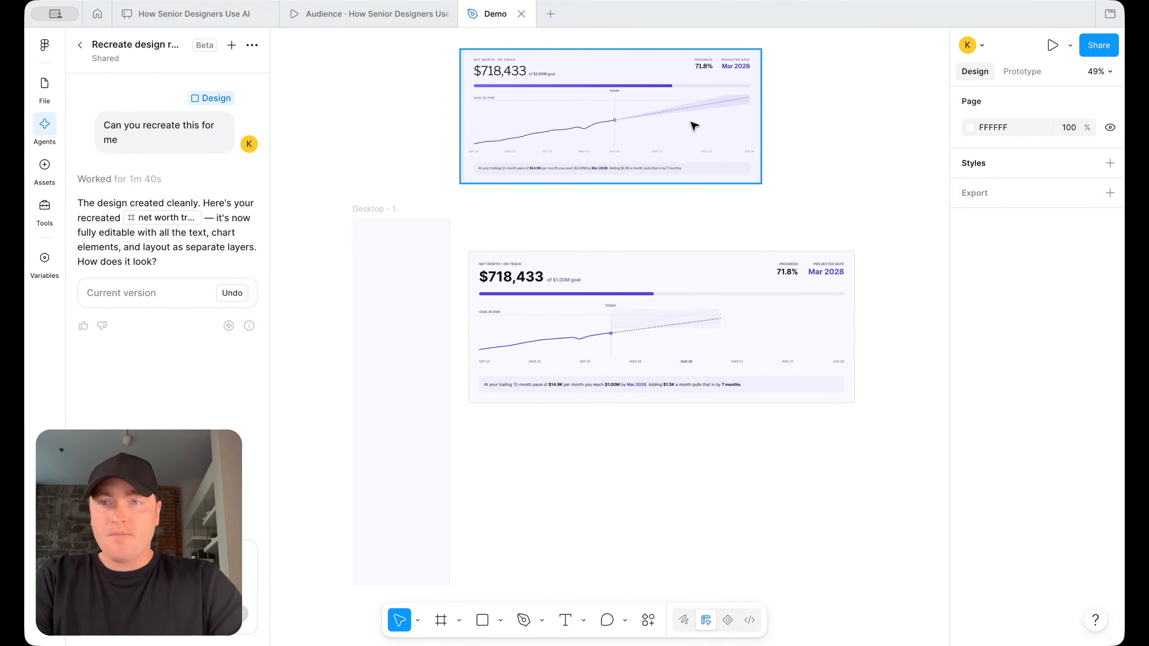
In the Figma Demo file, move the recreated net worth widget down slightly and draw a 335 × 172 rectangle beneath it.
mouse_move(151, 138)
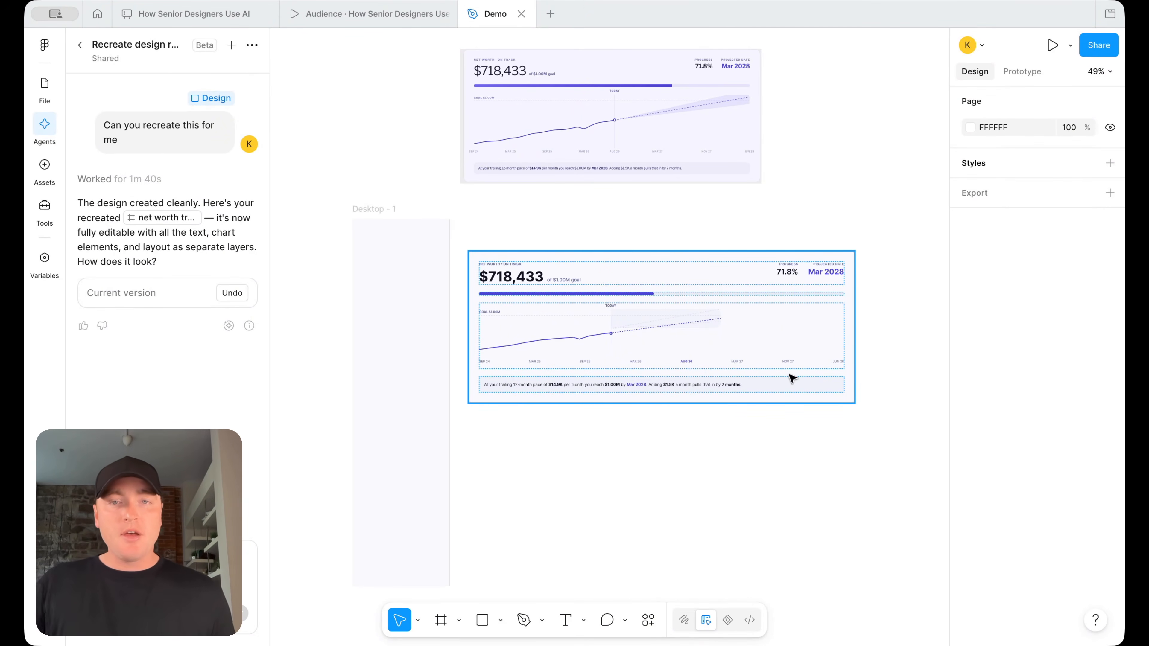
left_click_drag(751, 341, 752, 359)
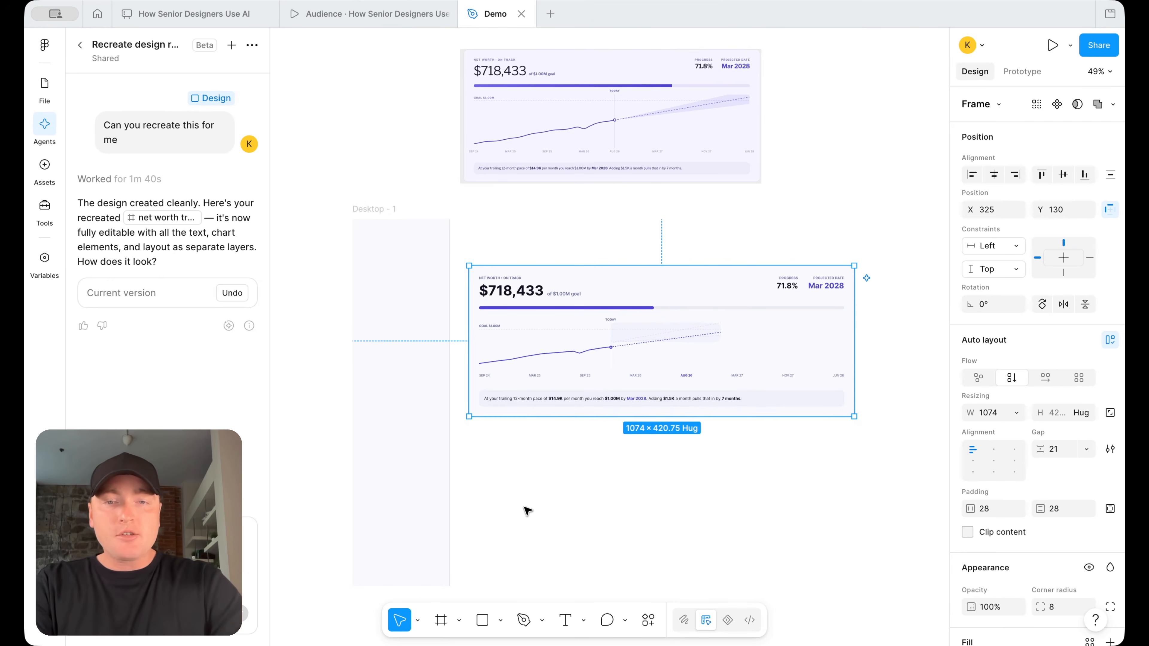
left_click(483, 619)
left_click_drag(470, 433, 590, 495)
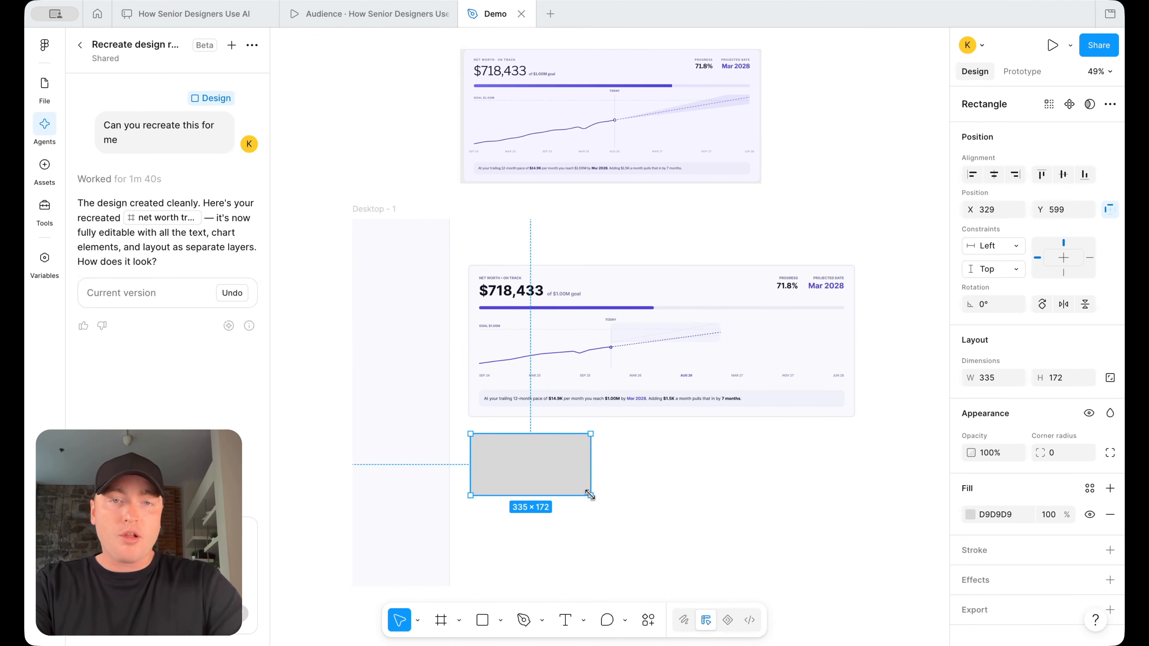
Shift the net worth widget down and arrange a row of three equal placeholder rectangles above it.
left_click(595, 322)
left_click_drag(559, 441, 660, 247)
left_click_drag(660, 248, 788, 246)
left_click(832, 200)
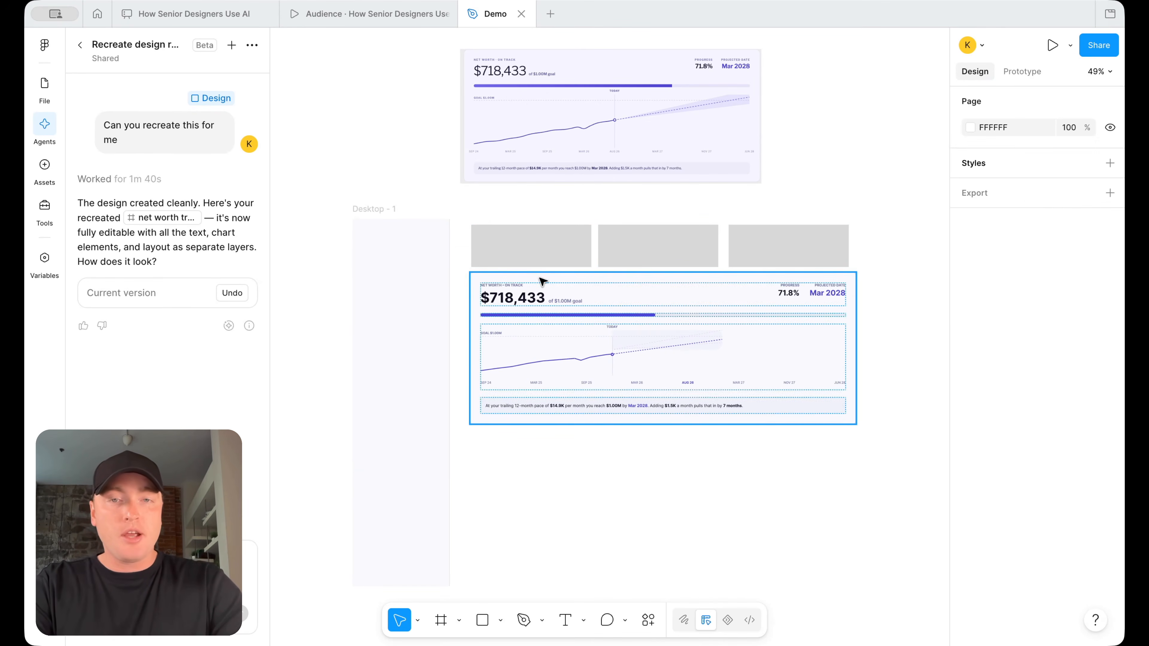
Add a large placeholder rectangle below the net worth widget, matching the widget's full width.
left_click_drag(545, 241, 860, 459)
scroll(841, 444, "down", 3)
left_click_drag(818, 388, 818, 481)
left_click(919, 375)
scroll(900, 383, "up", 1)
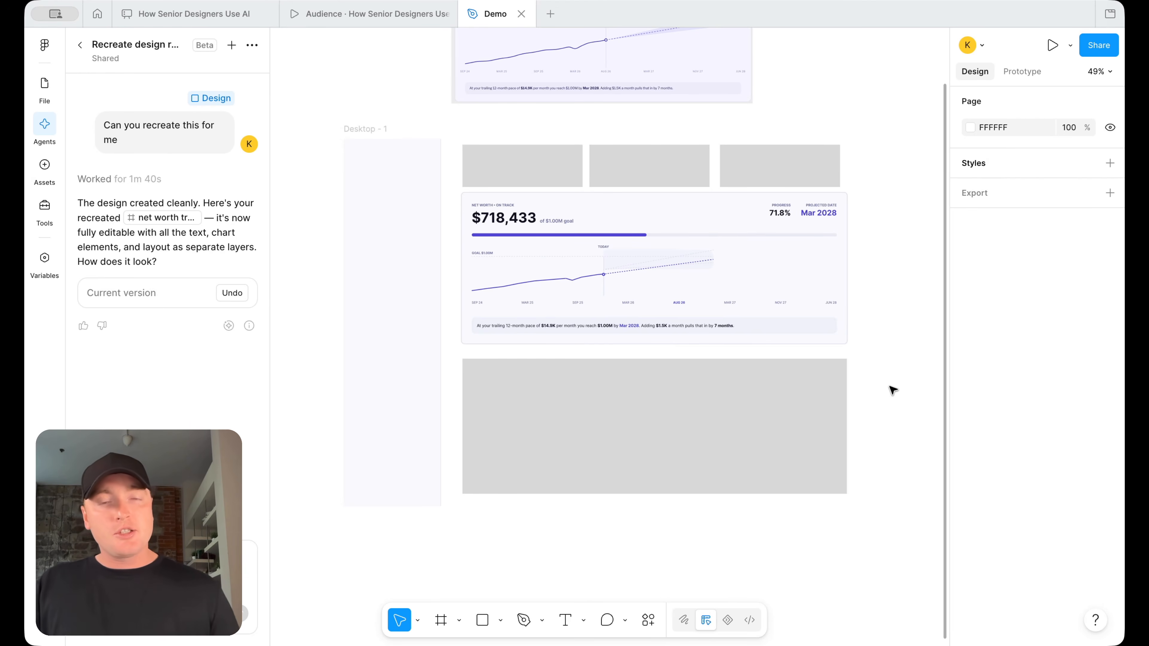
Close the Demo design file and advance the presentation past the persona lens title slide.
key("super+w")
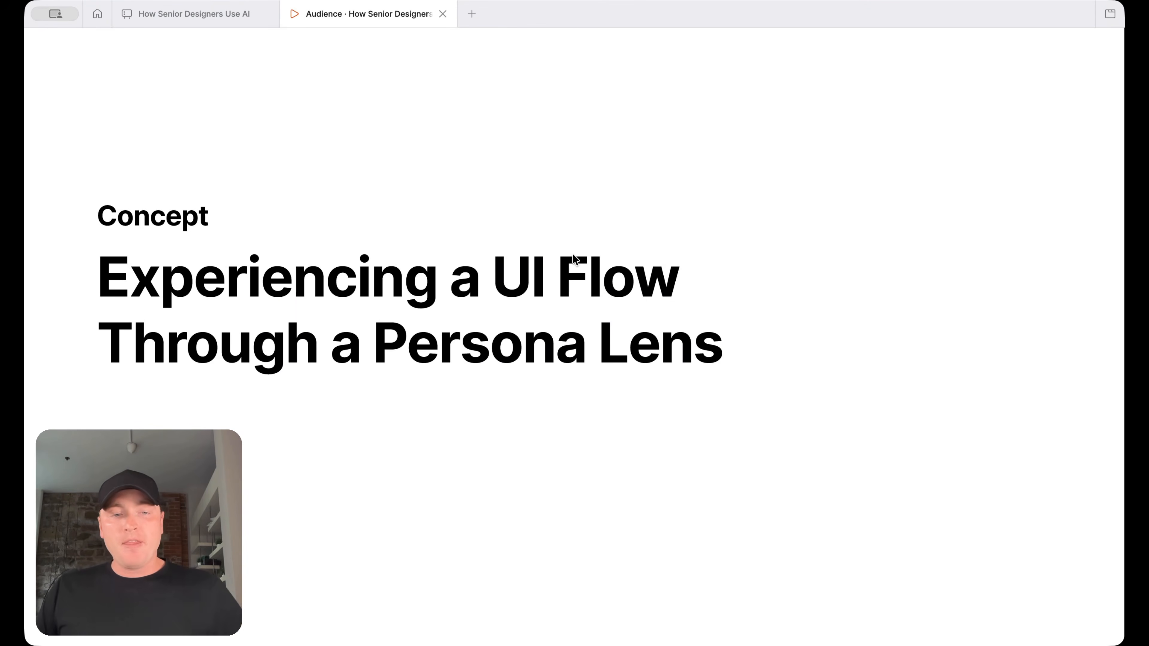
key("Right")
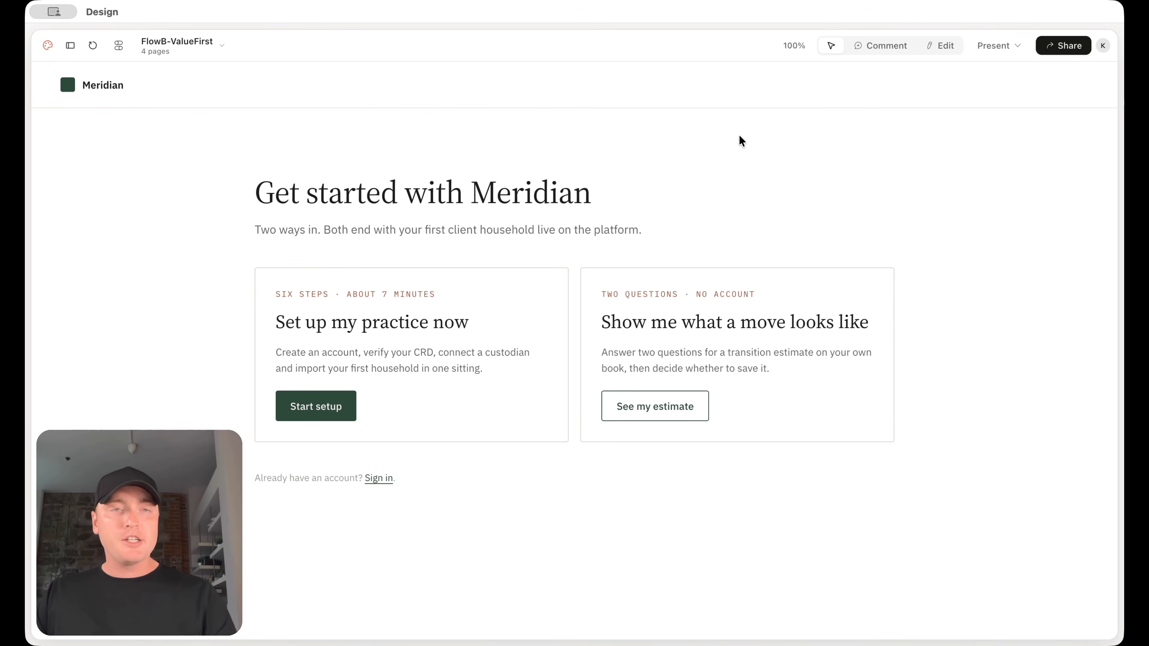
Preview the Meridian prototype's practice setup flow up to practice verification, plus the first question of its move estimate flow.
left_click(495, 326)
left_click(921, 608)
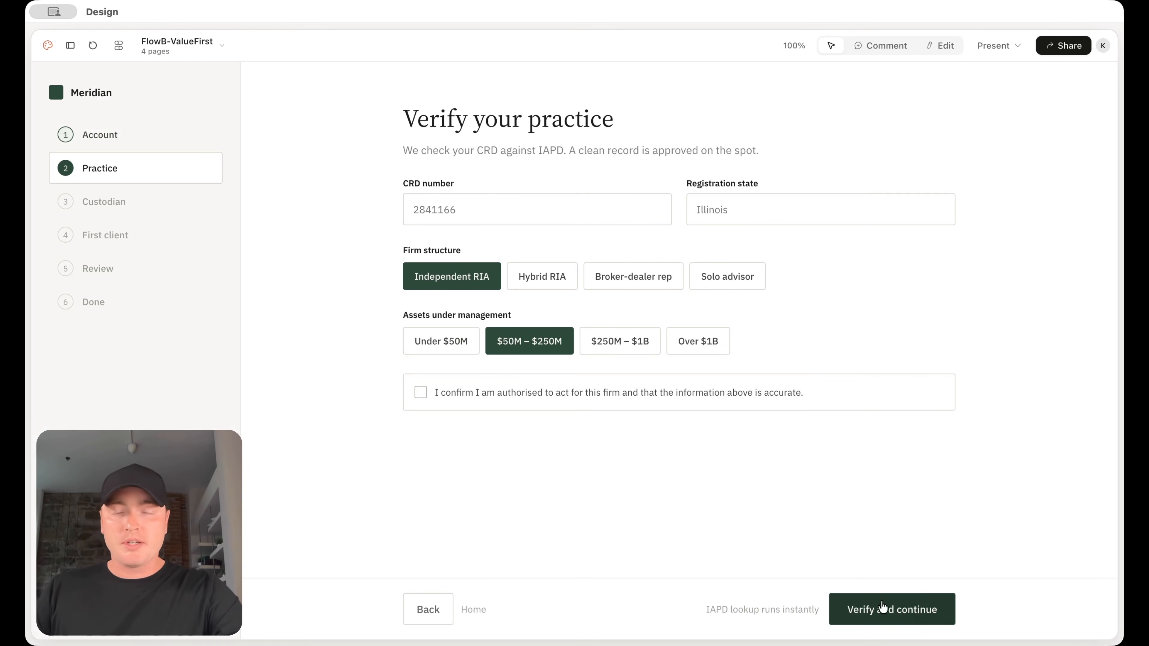
left_click(86, 96)
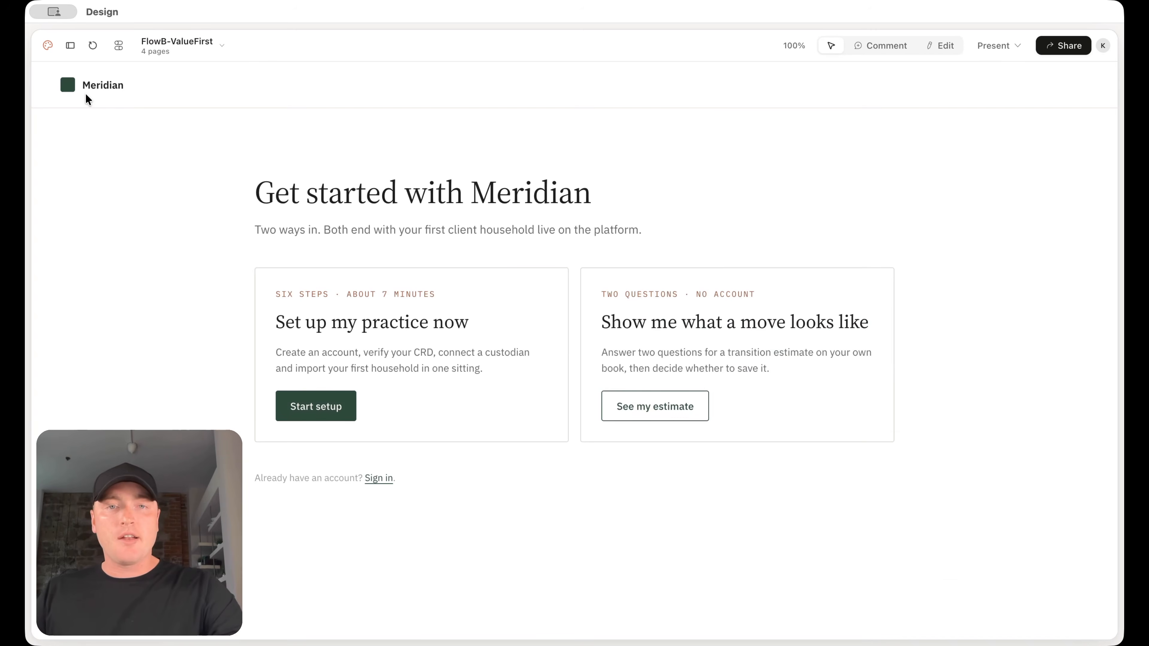
left_click(674, 287)
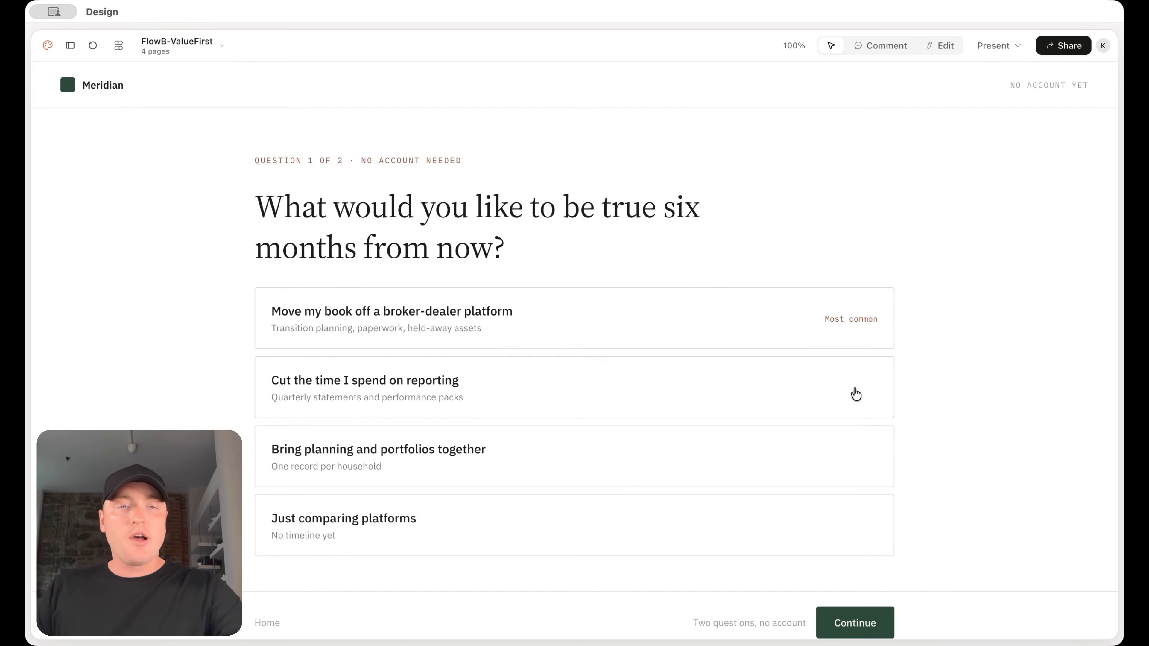
left_click(107, 89)
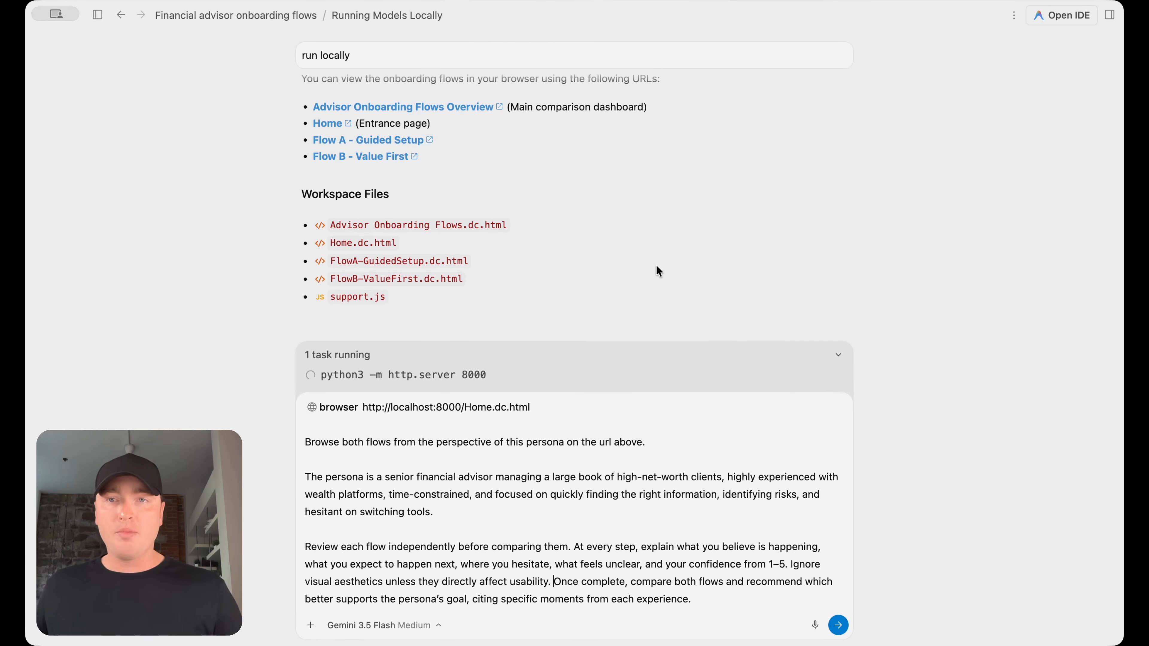
scroll(580, 189, "up", 1)
scroll(361, 67, "up", 1)
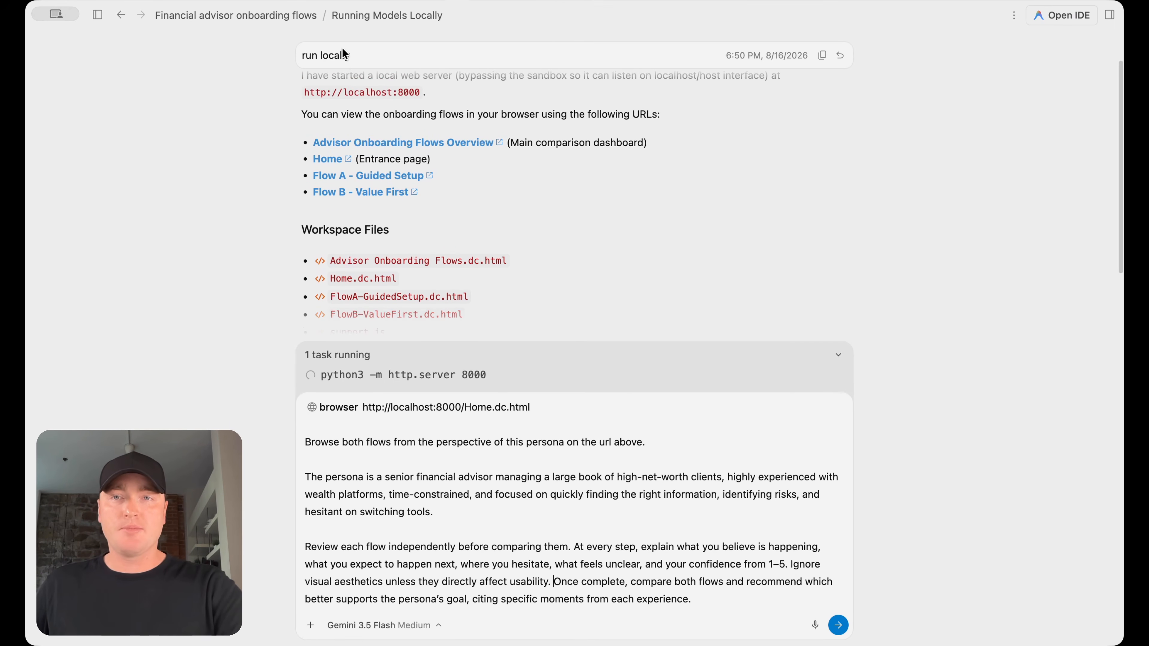
scroll(717, 300, "down", 3)
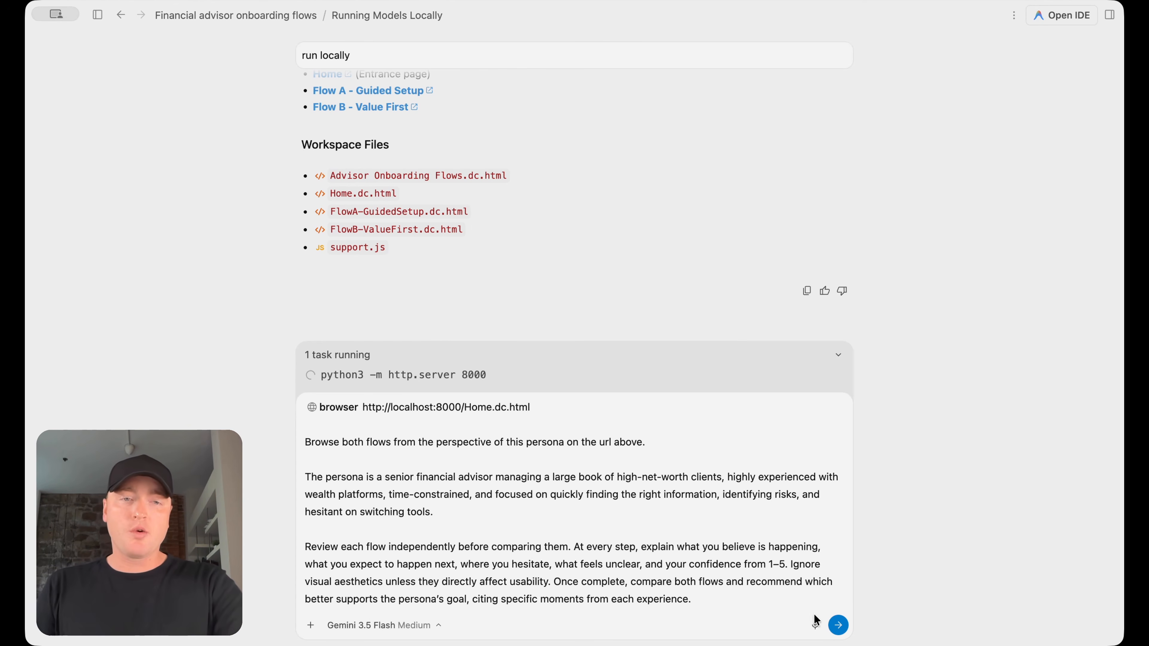
left_click(837, 625)
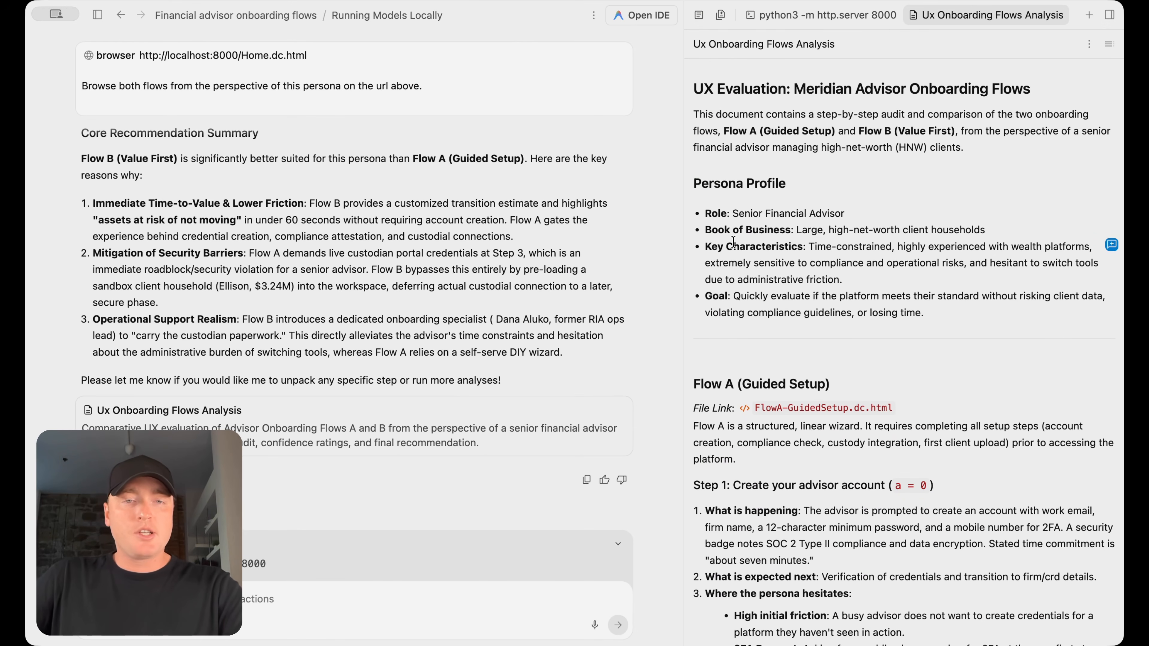
Read through the UX evaluation report's step-by-step audit of Flow A (Guided Setup), including hesitations and confidence ratings.
scroll(898, 219, "down", 6)
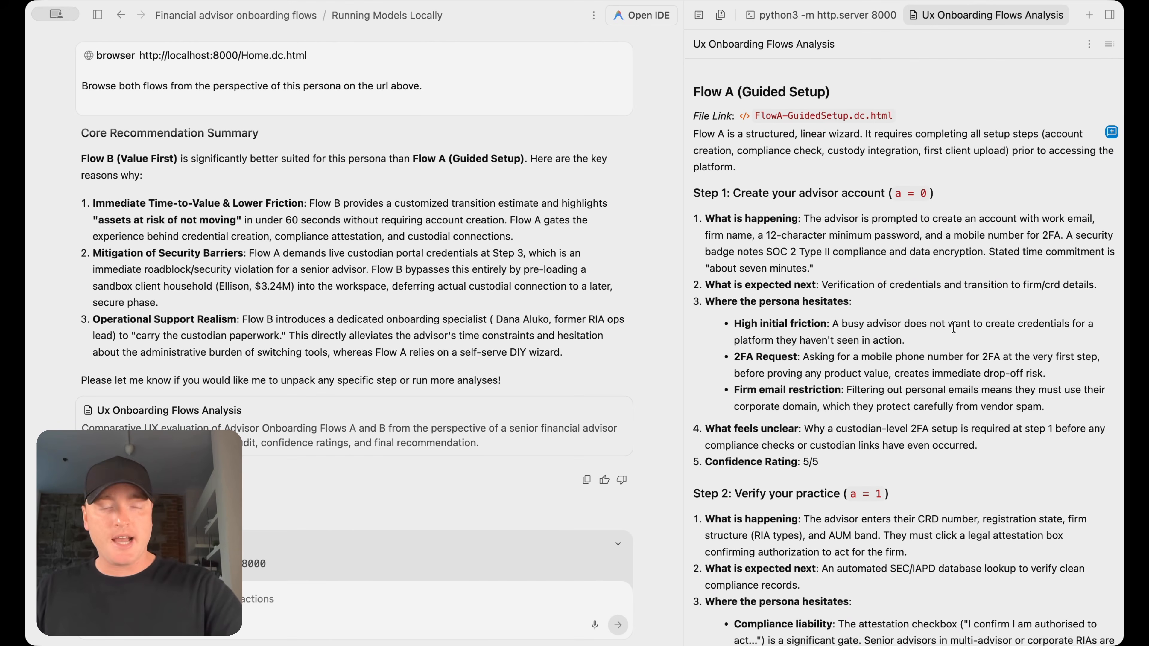
scroll(953, 326, "down", 15)
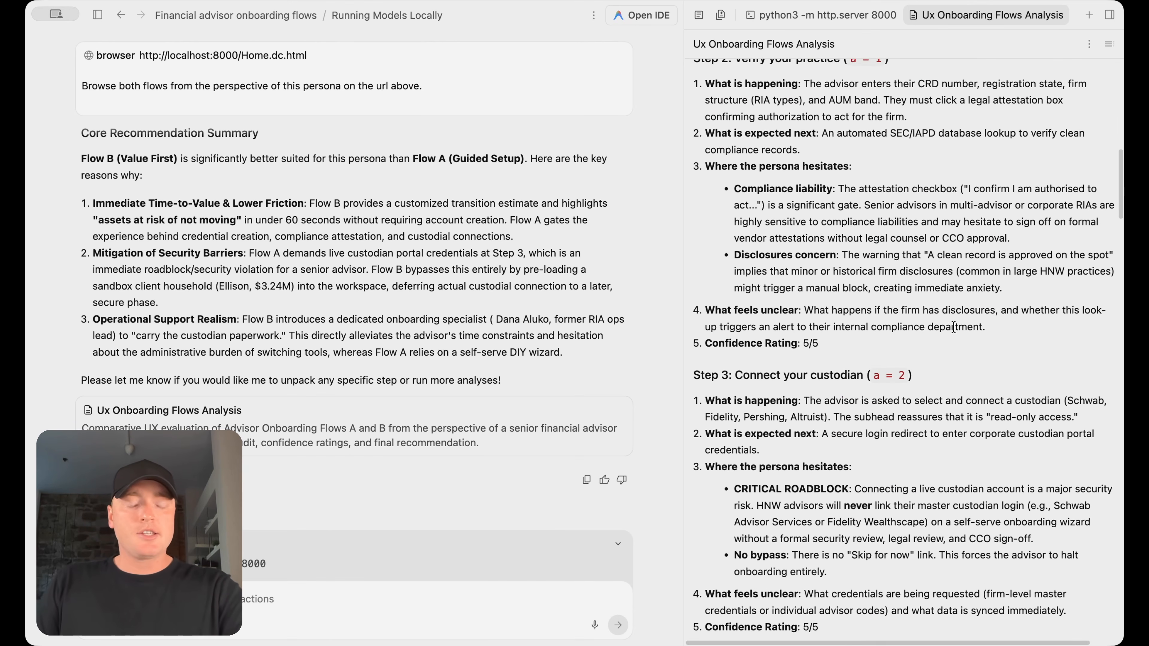
scroll(954, 332, "down", 15)
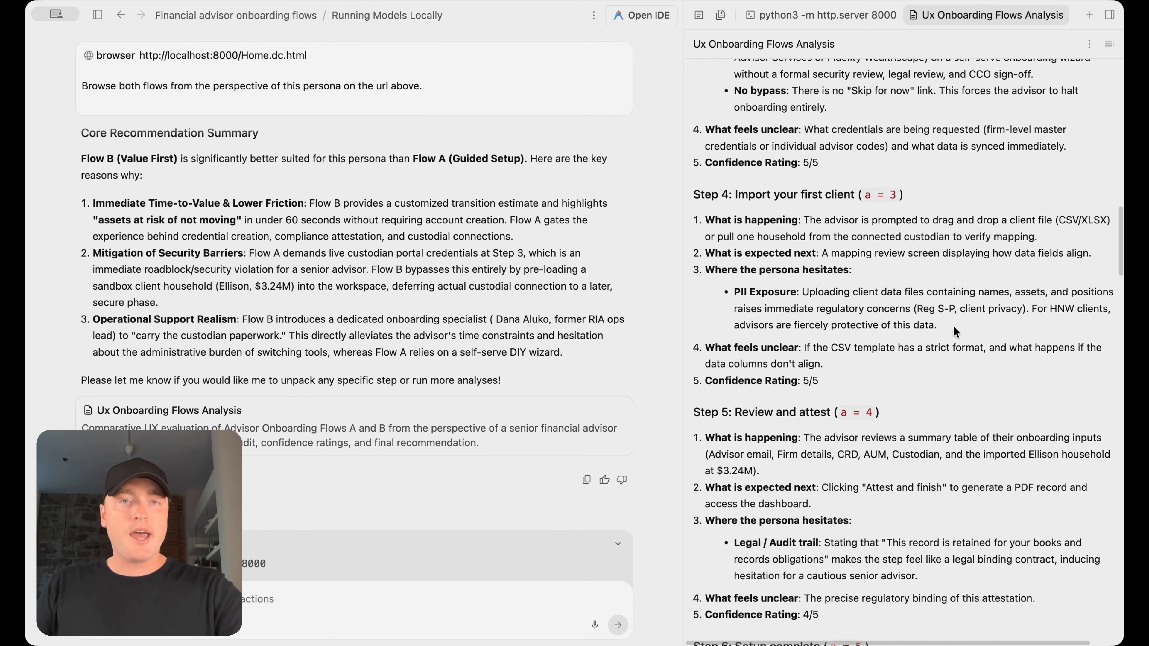
scroll(953, 326, "down", 10)
scroll(953, 325, "up", 5)
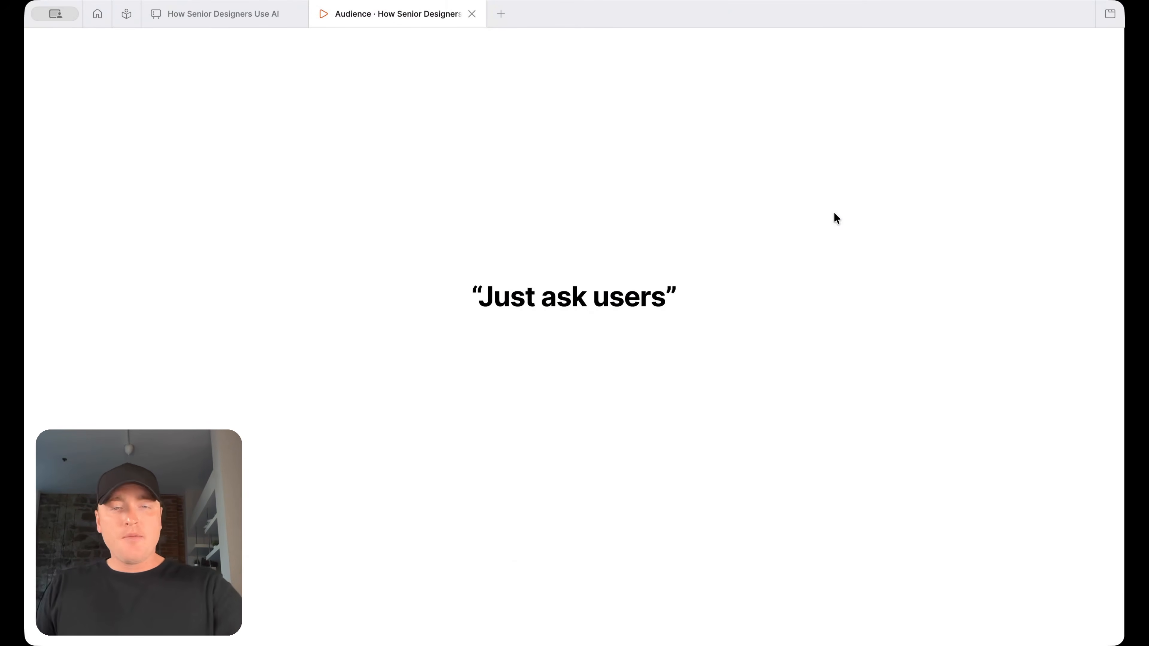
Advance the presentation from the "Just ask users" slide to the slide about identifying blindspots and opening up your thinking.
key("Right")
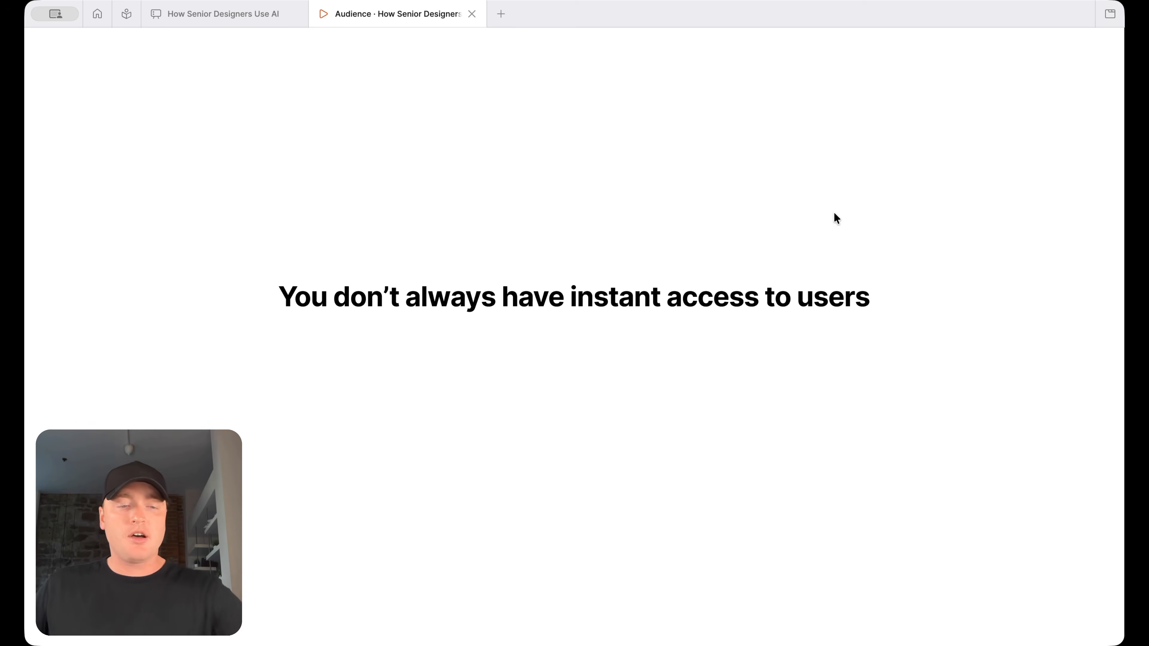
key("Right")
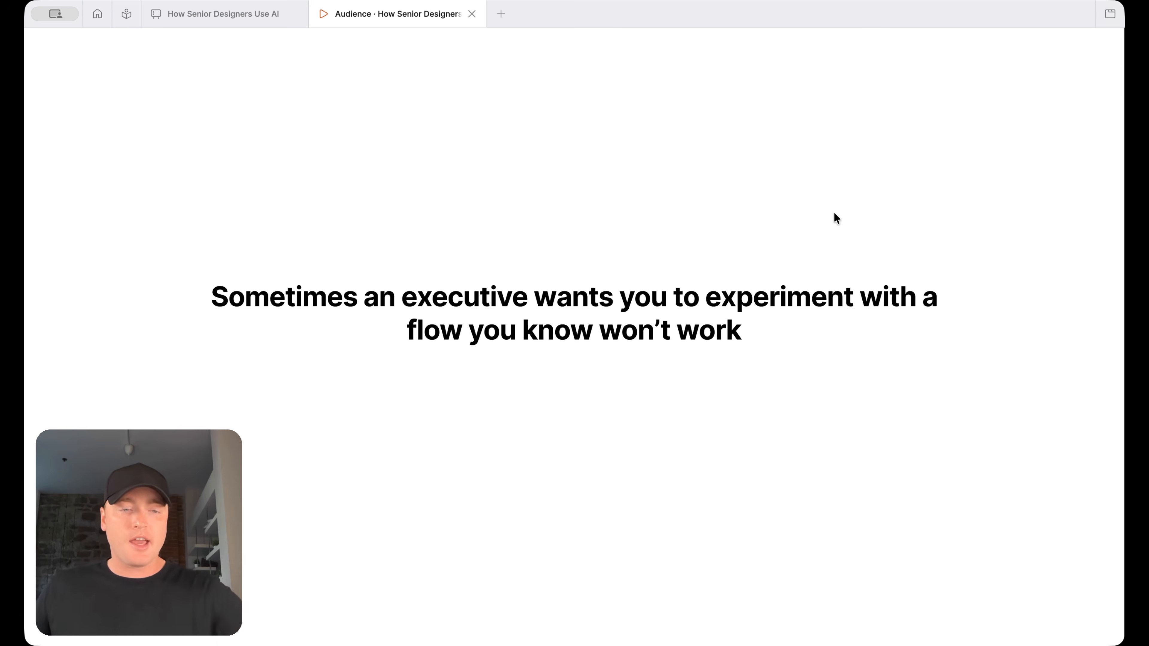
key("Right")
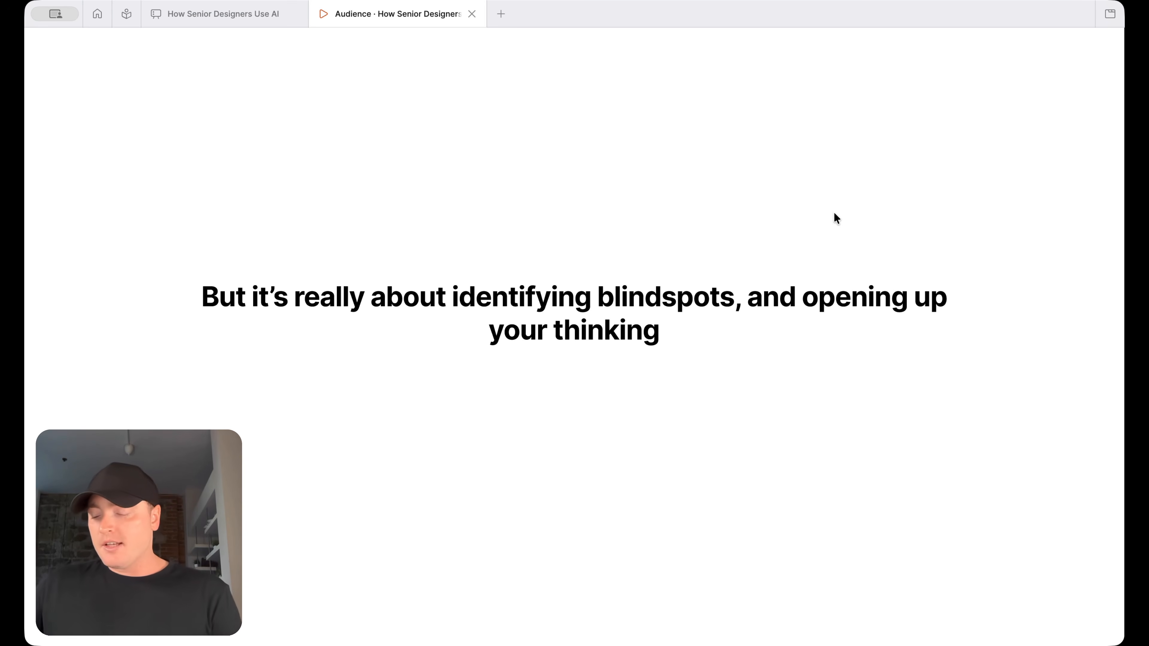
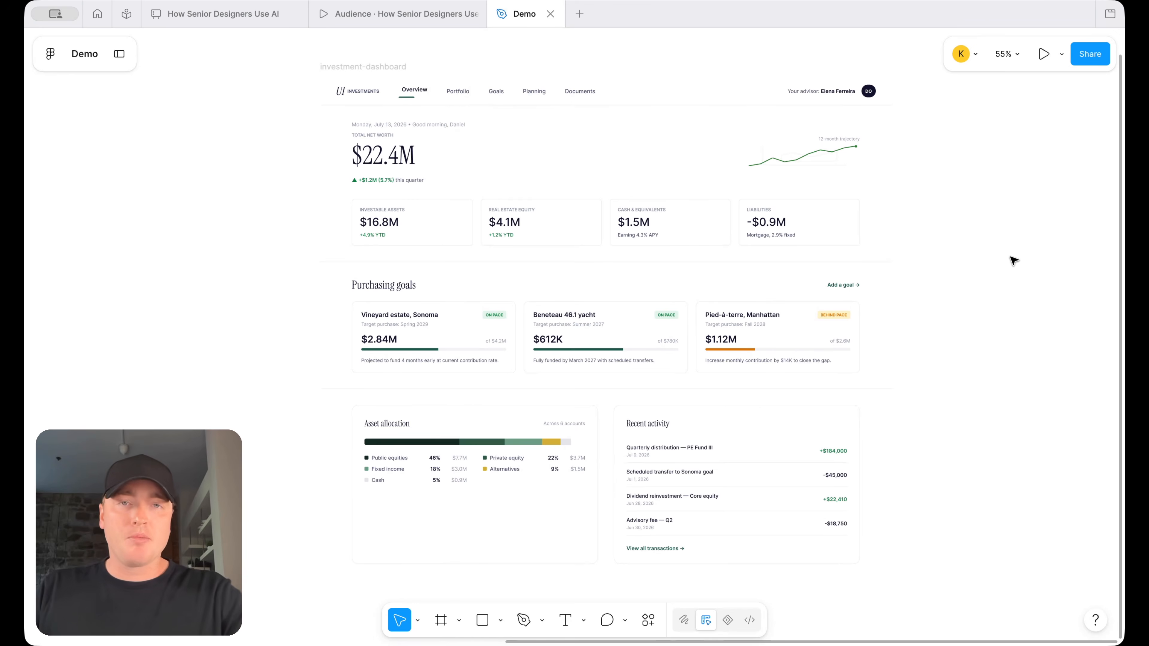
Copy a link to the investment-dashboard frame and send Claude the prompt "Identify the reading order based on this design." with that link.
left_click(382, 66)
right_click(390, 67)
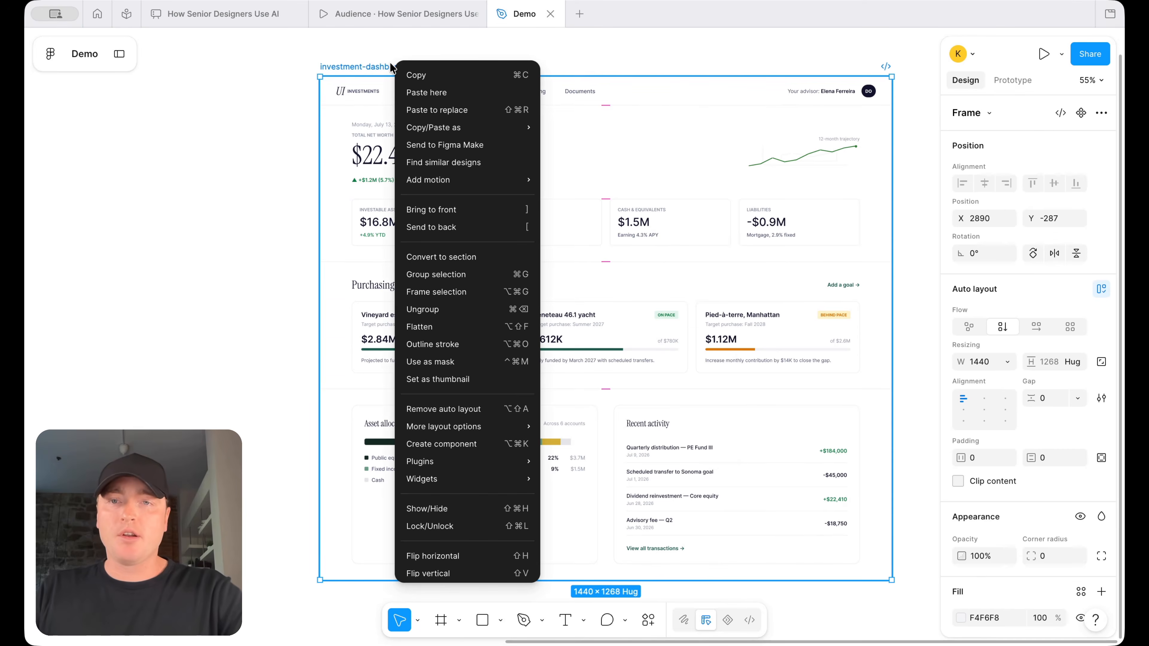
mouse_move(453, 128)
left_click(587, 127)
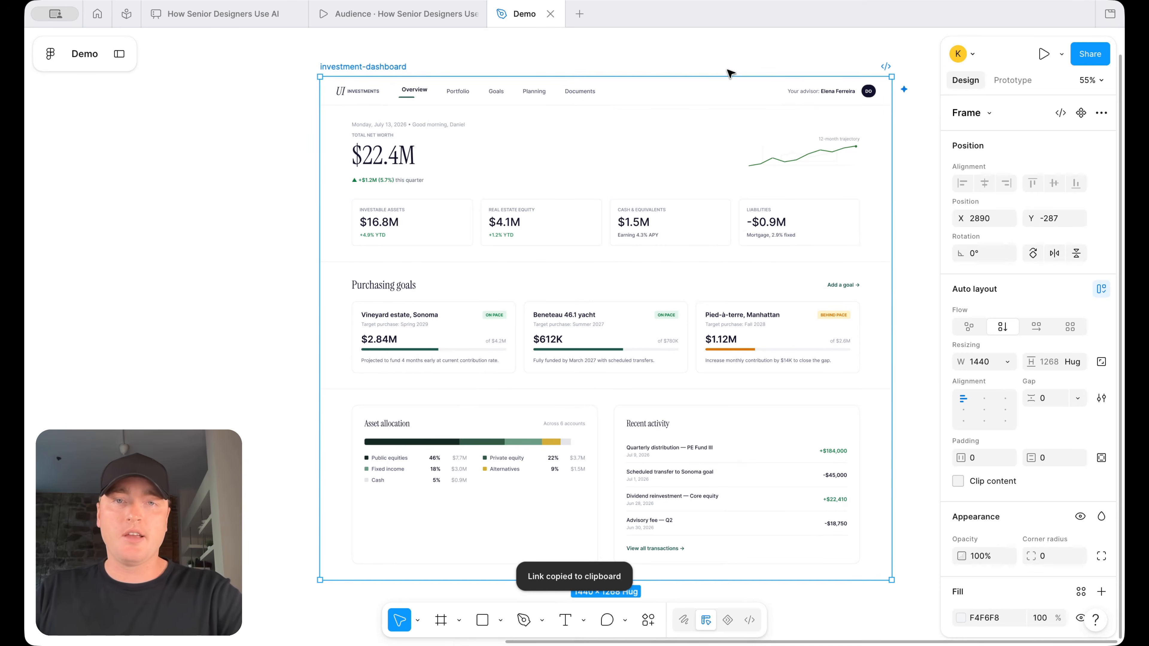
left_click(744, 52)
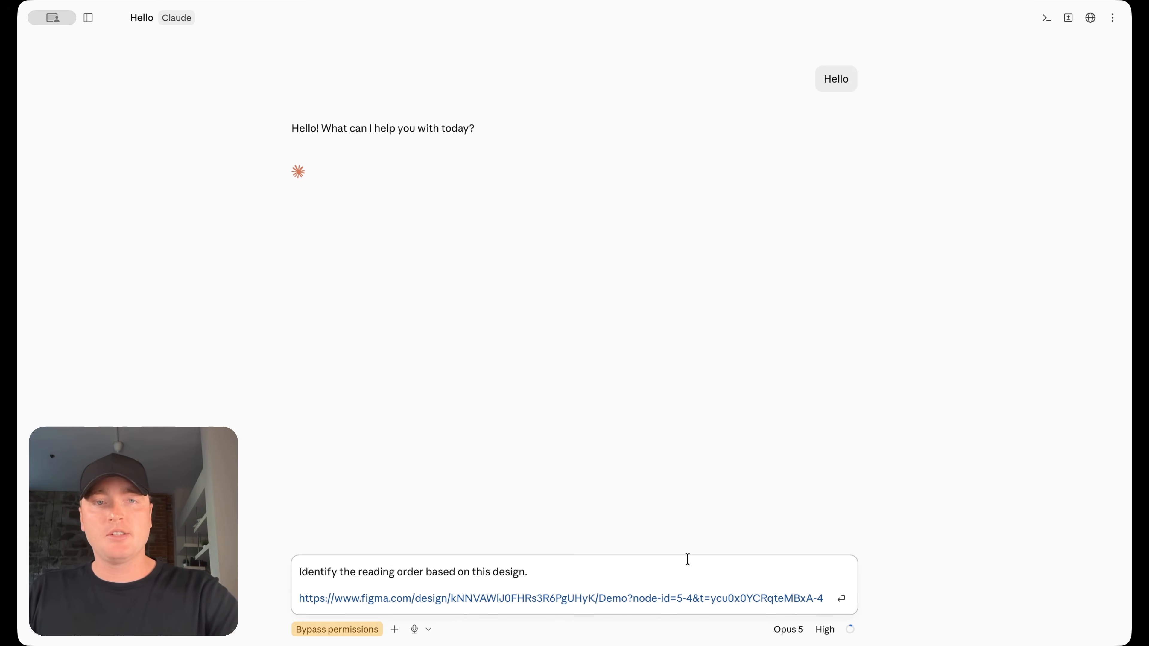
key("Return")
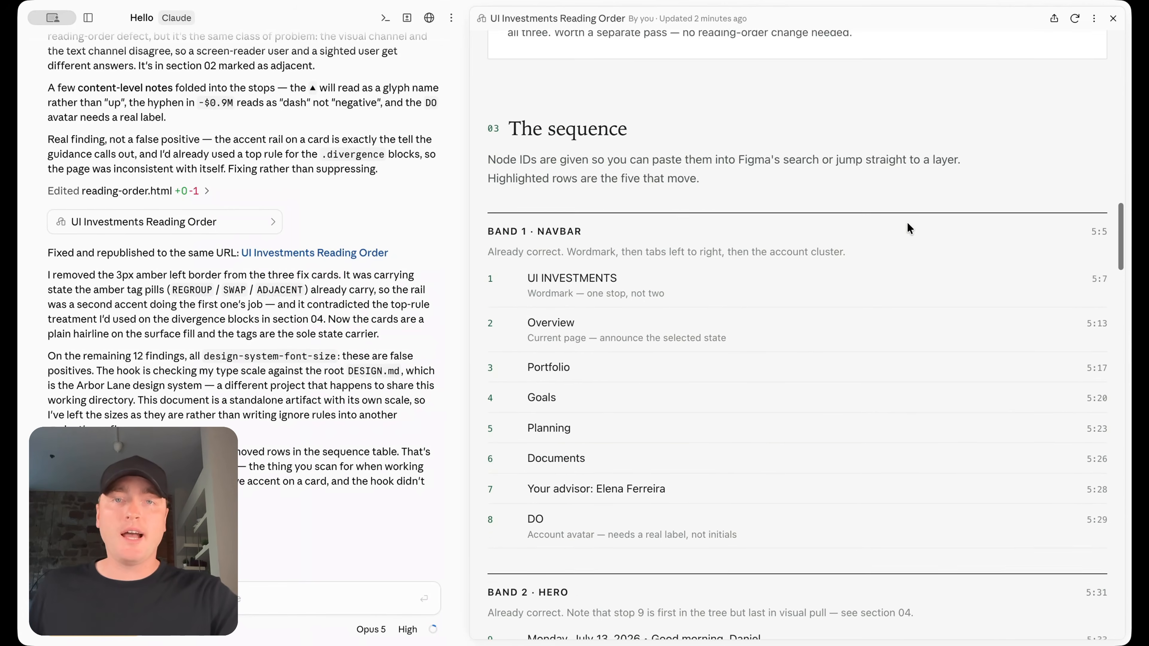
Review the sequence section of the UI Investments Reading Order document, from the navbar through recent activity, including the highlighted rows that move.
scroll(909, 226, "down", 3)
scroll(909, 228, "up", 1)
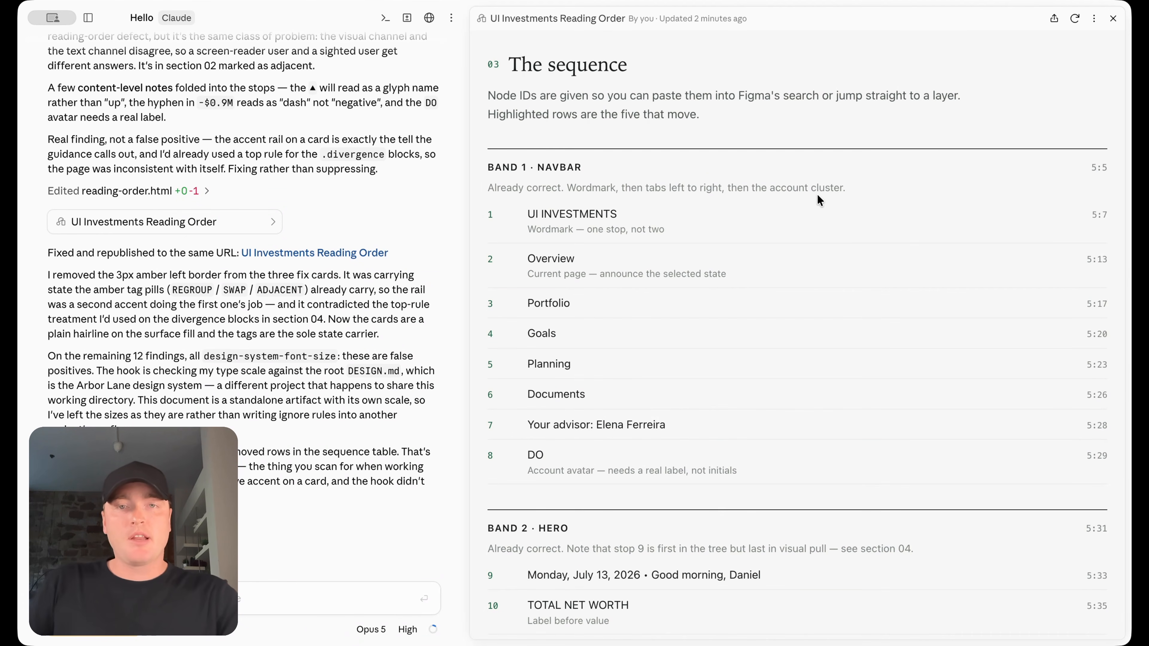
scroll(810, 274, "down", 6)
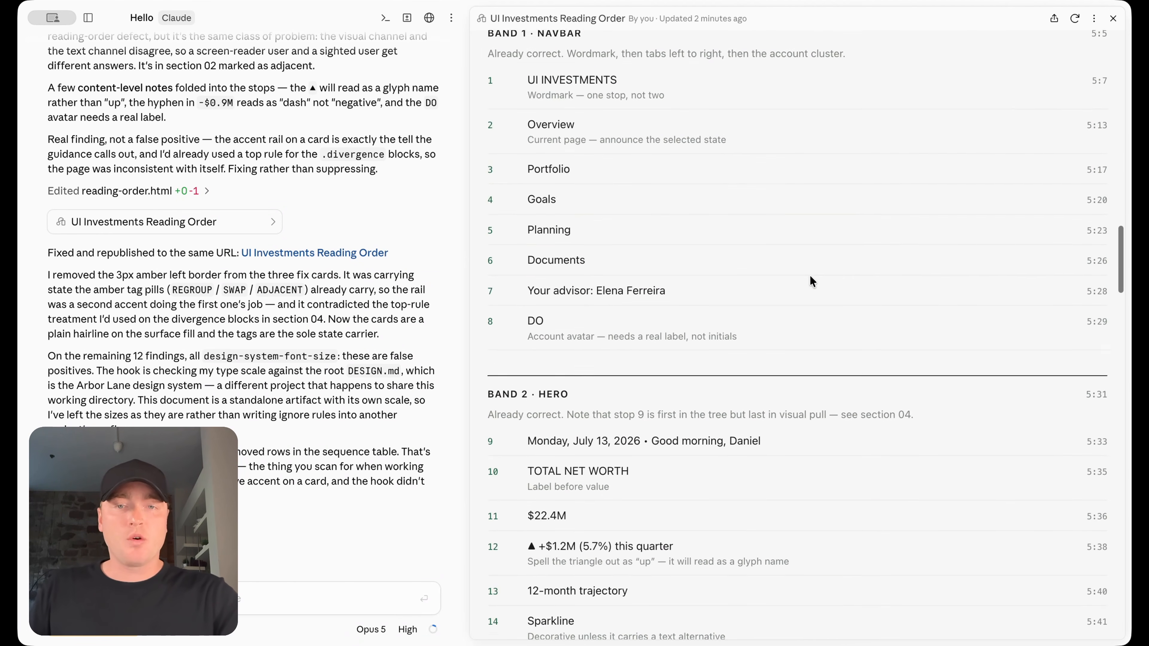
scroll(791, 295, "down", 7)
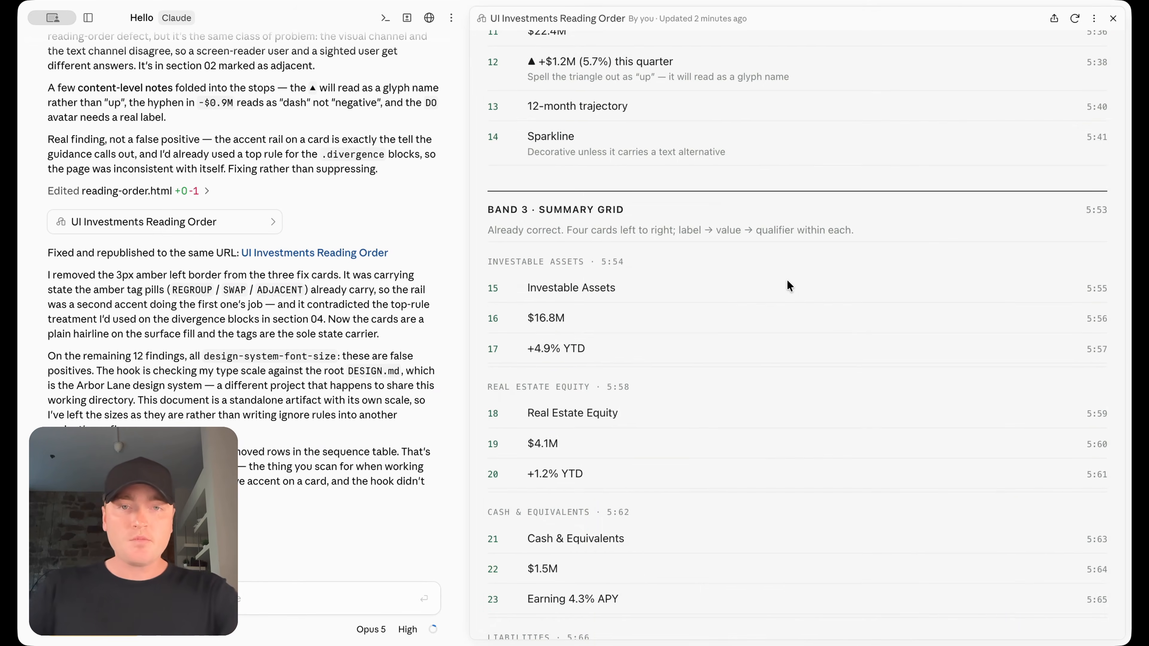
scroll(787, 281, "down", 3)
scroll(788, 281, "down", 12)
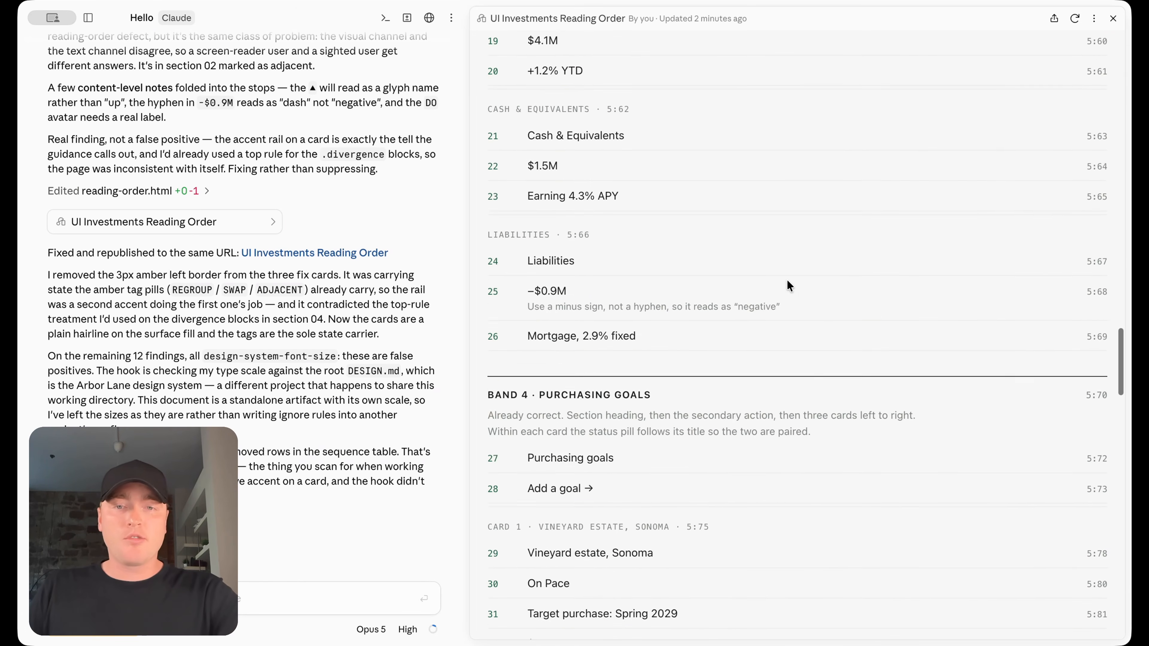
scroll(740, 285, "down", 5)
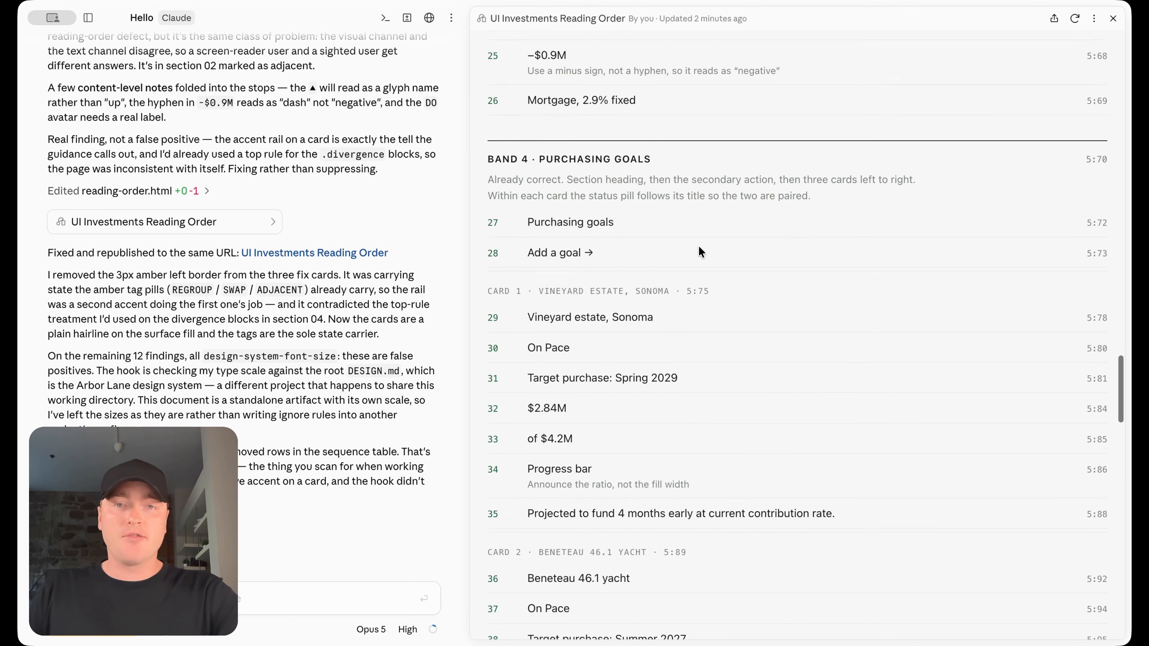
scroll(739, 284, "down", 14)
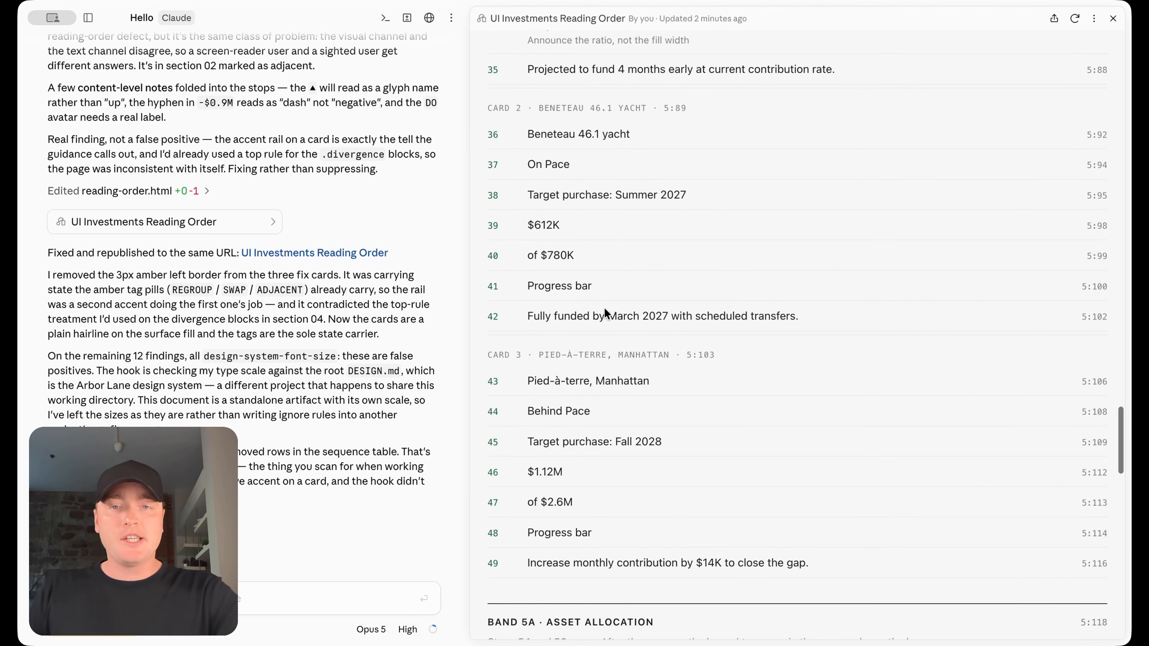
scroll(773, 344, "down", 7)
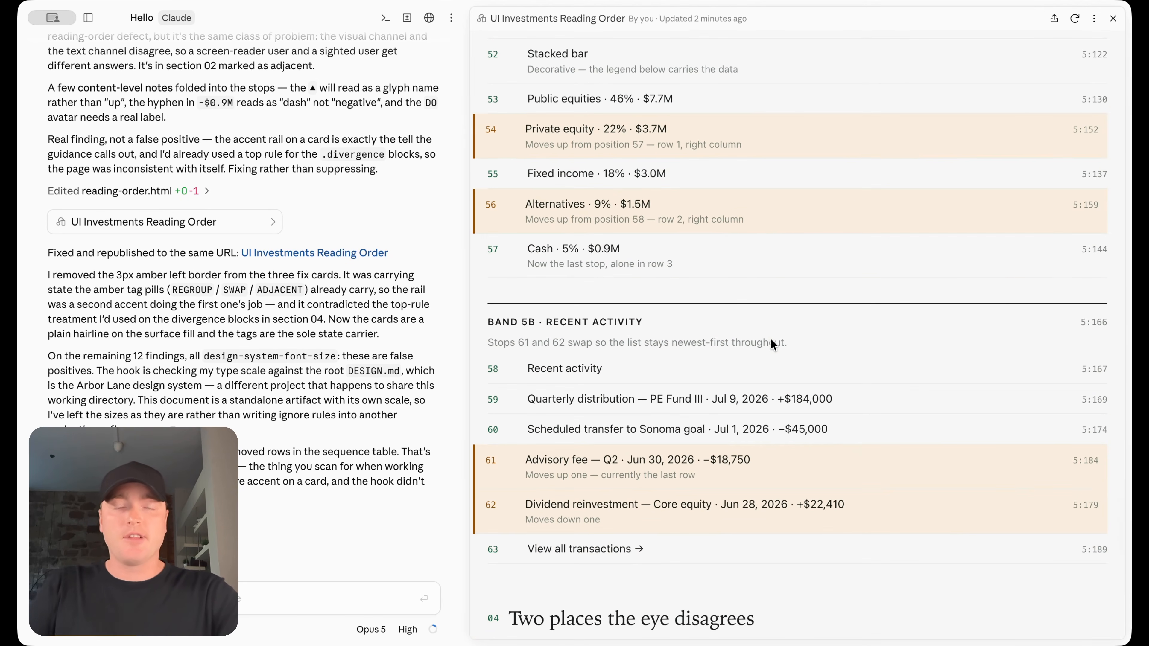
scroll(772, 344, "up", 14)
scroll(773, 344, "up", 11)
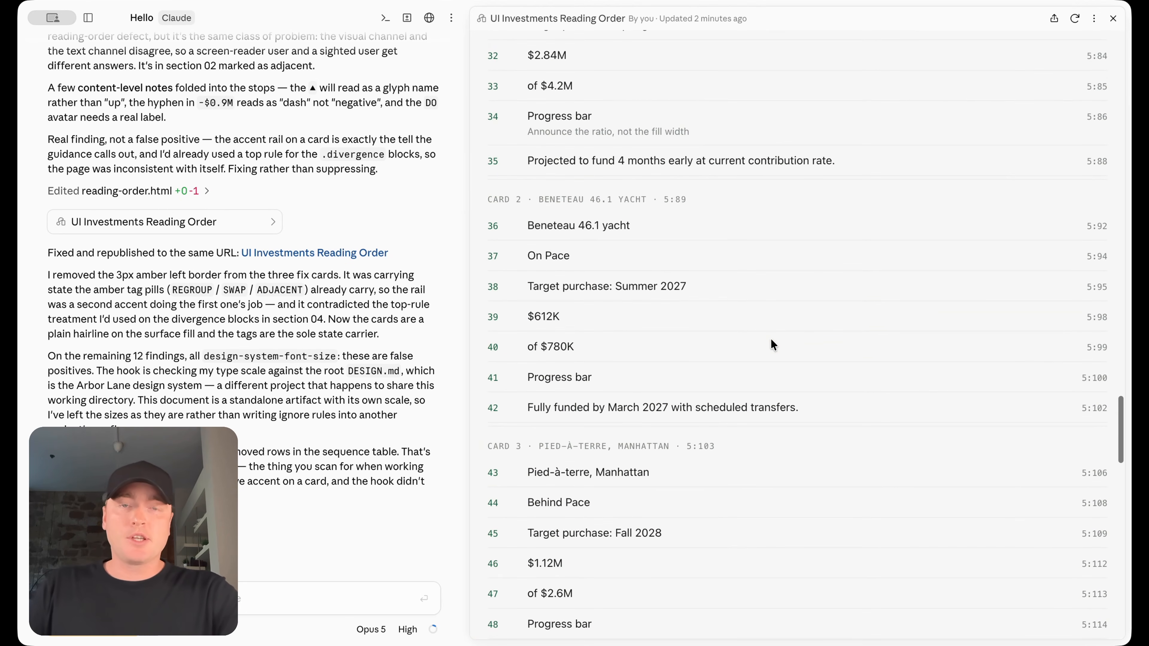
scroll(772, 345, "up", 10)
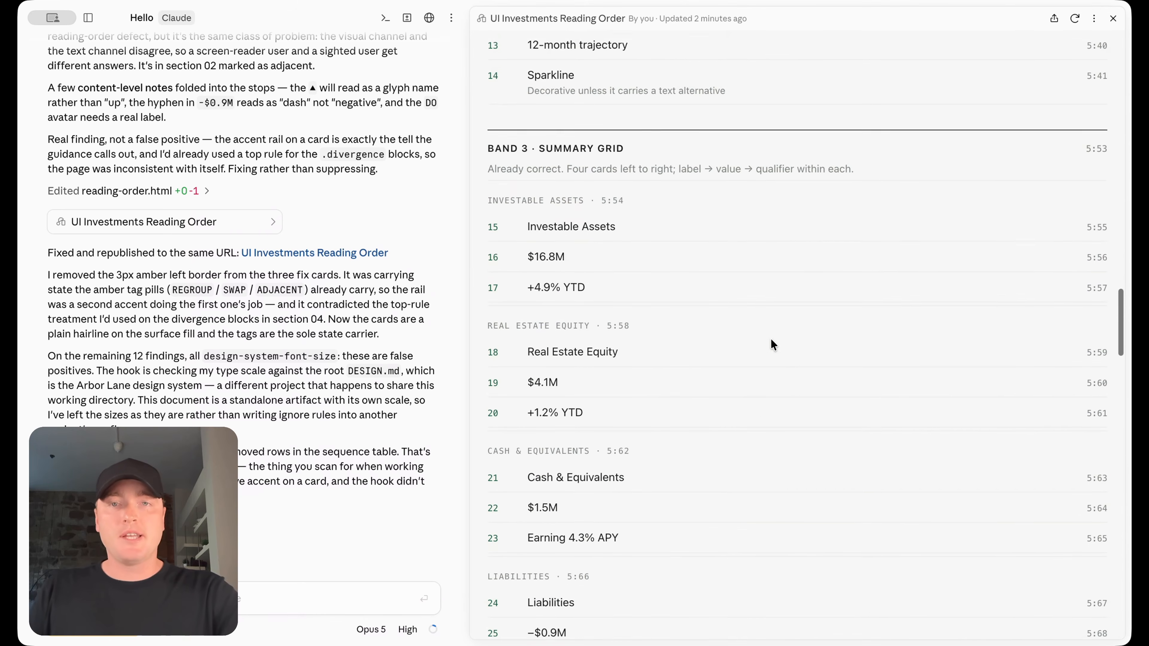
scroll(772, 345, "up", 4)
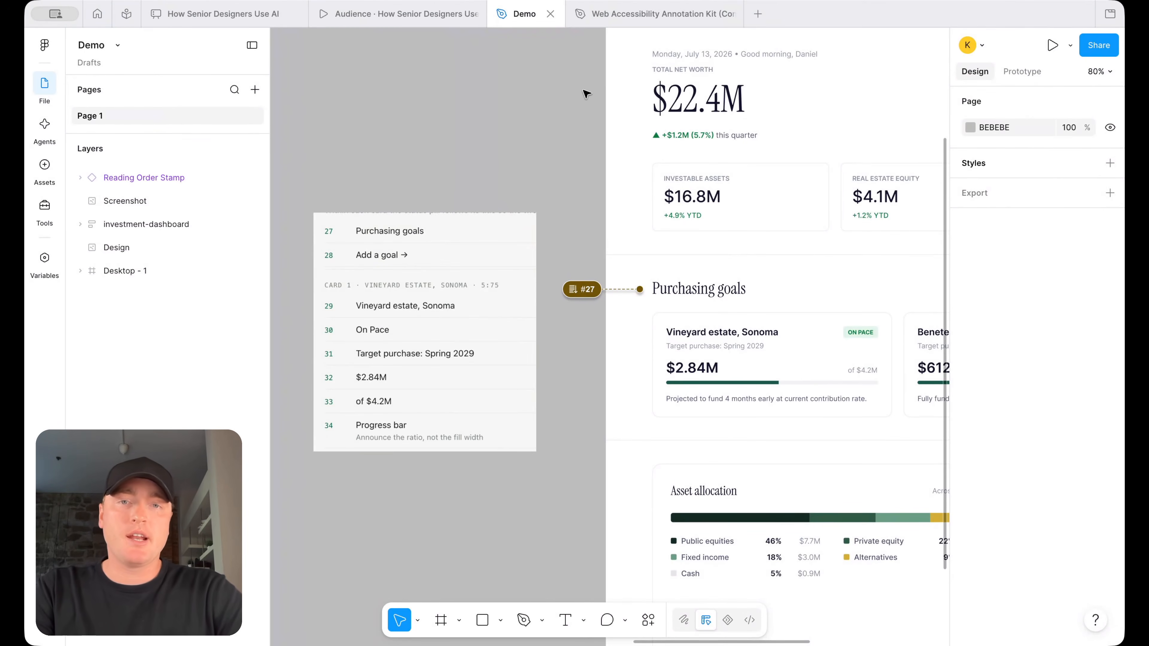
In the Demo design file, place a copy of the #27 Reading Order Stamp just outside the dashboard's right edge, level with the Add a goal link.
left_click(581, 295)
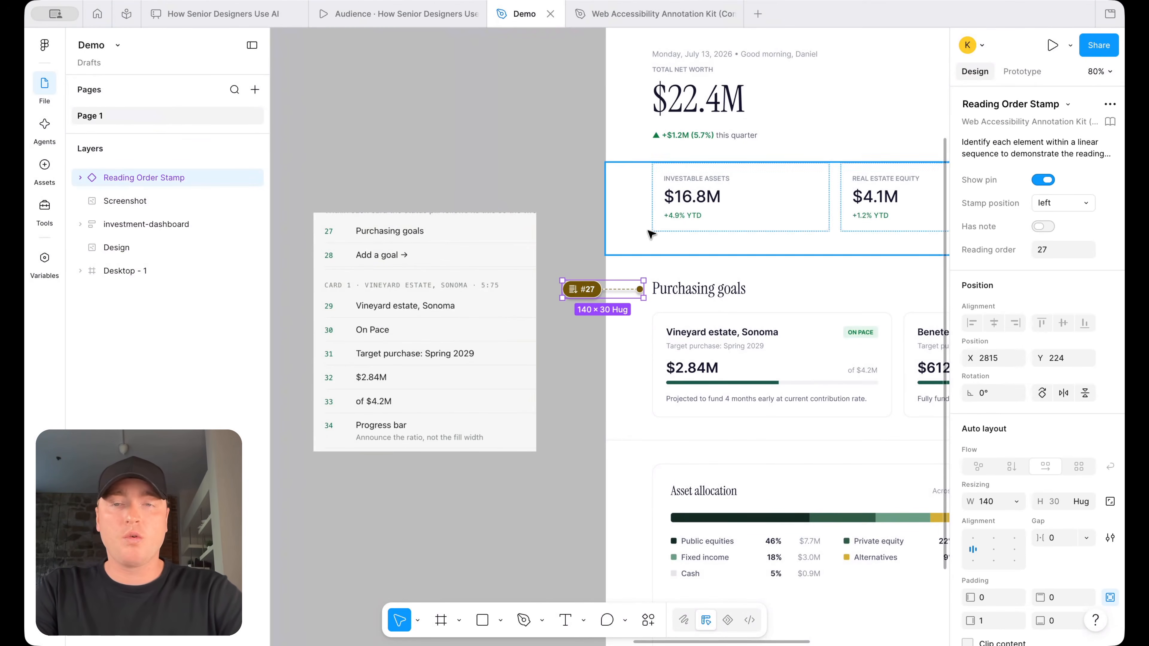
left_click(566, 247)
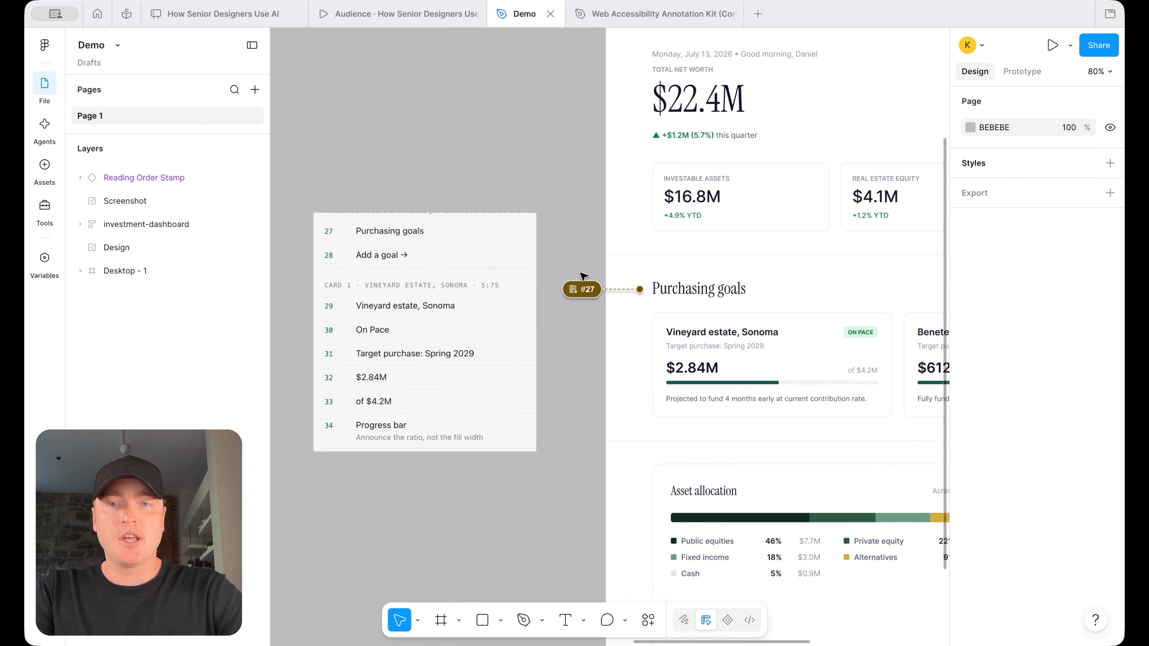
scroll(582, 277, "right", 15)
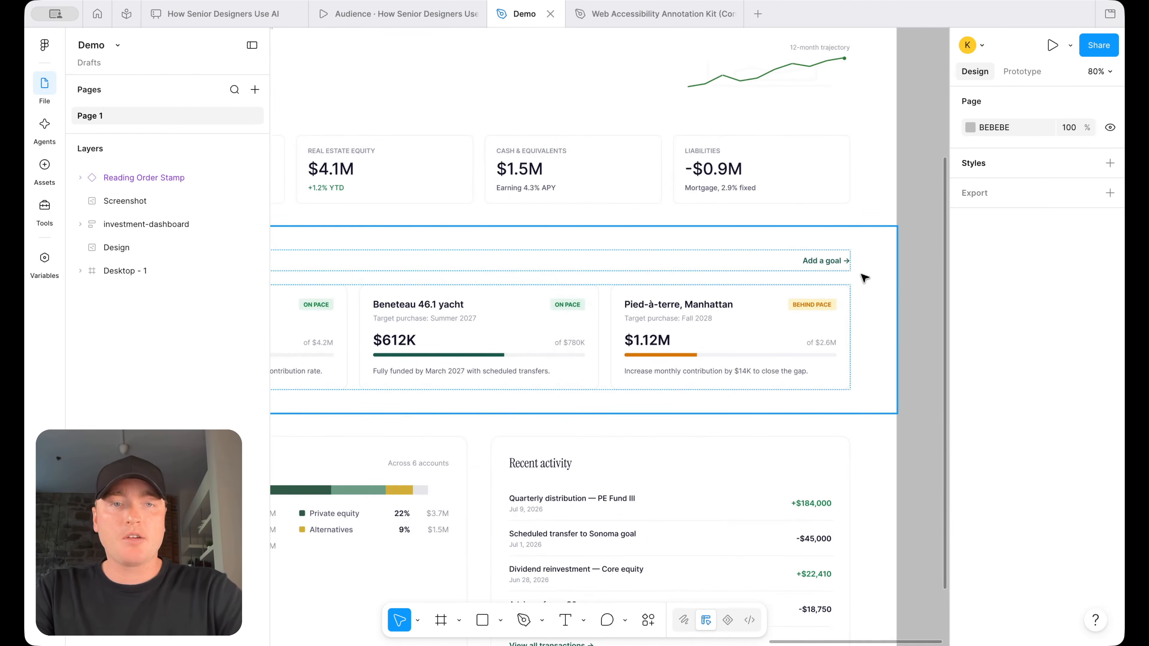
scroll(864, 278, "down", 5)
left_click(374, 268)
left_click_drag(375, 268, 903, 271)
scroll(900, 270, "up", 4)
scroll(847, 275, "right", 5)
left_click_drag(753, 263, 630, 262)
key("super+z")
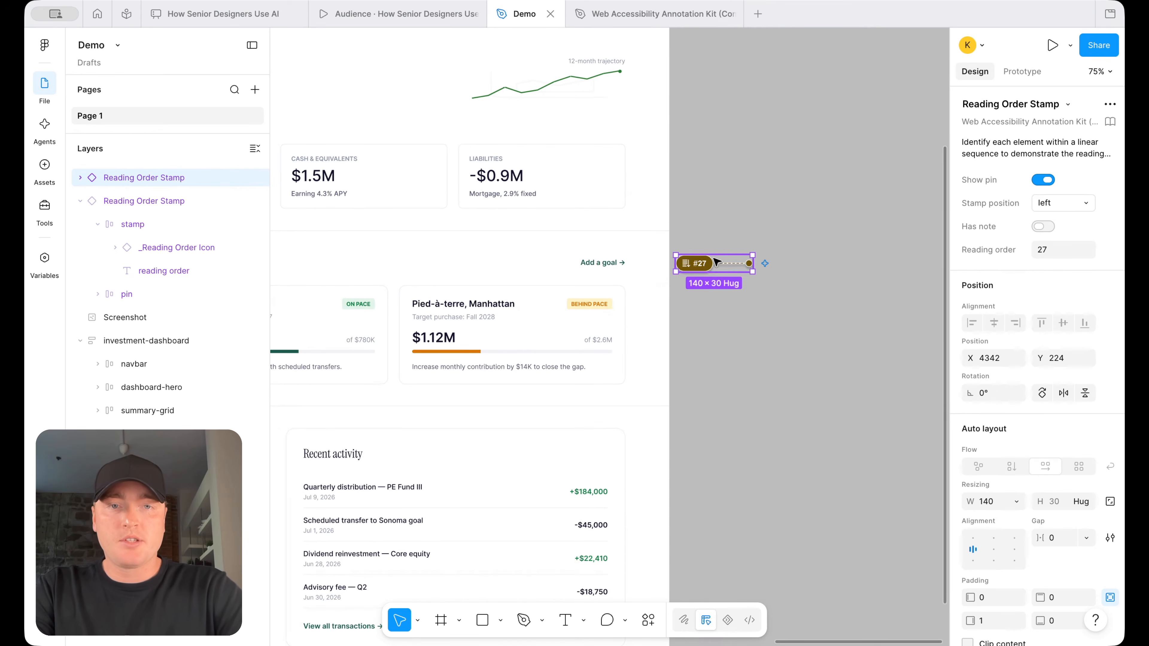
Set the copied stamp's position option to right and move the stamp so its pin sits beside the Add a goal link.
left_click(1085, 202)
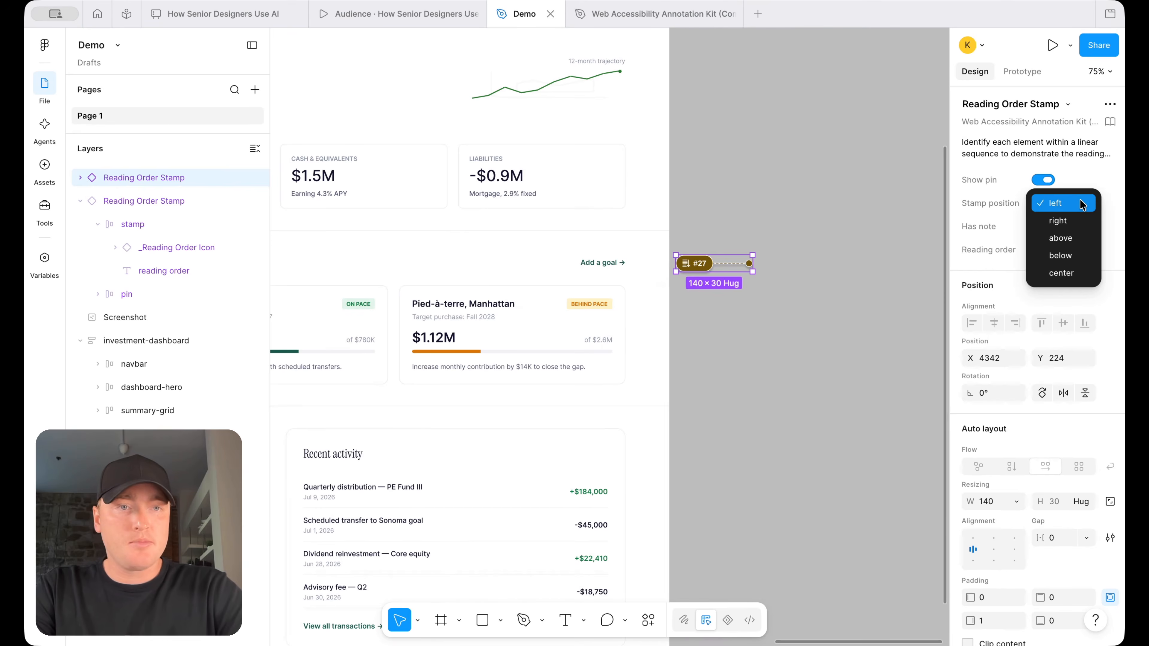
left_click(1086, 222)
left_click_drag(754, 263, 721, 265)
Change the copied stamp's reading order number to 28 and fit the whole annotated dashboard in view.
double_click(721, 265)
type("28")
left_click(836, 190)
key("shift+1")
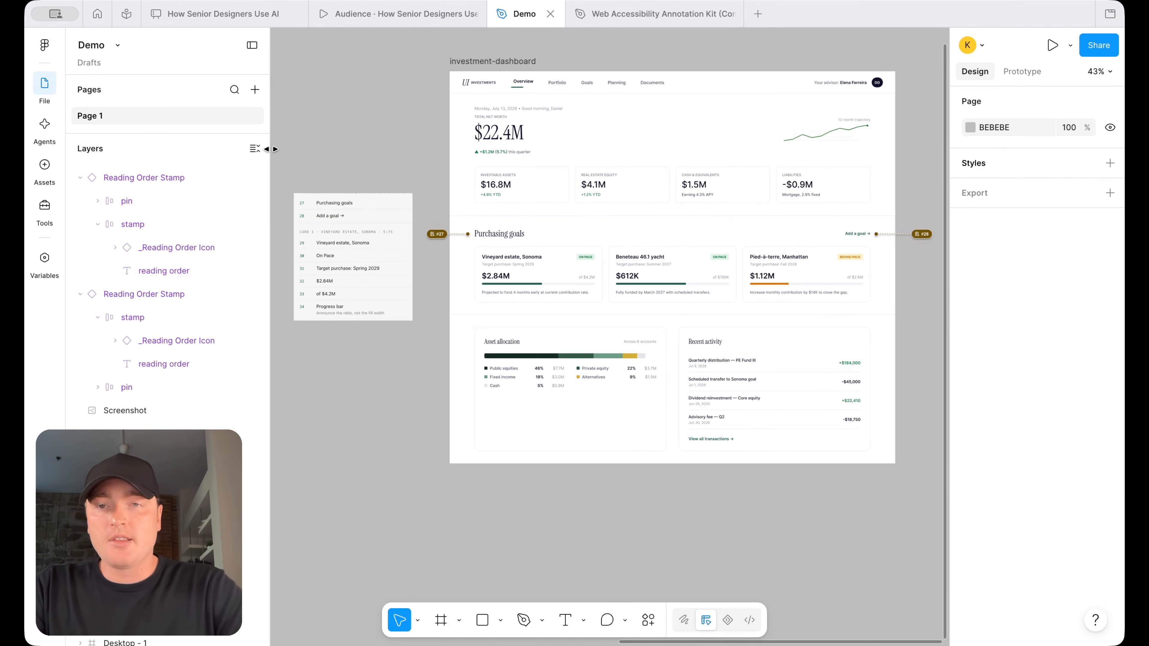
scroll(348, 134, "up", 3)
scroll(348, 136, "down", 2)
scroll(348, 136, "left", 3)
scroll(349, 139, "up", 1)
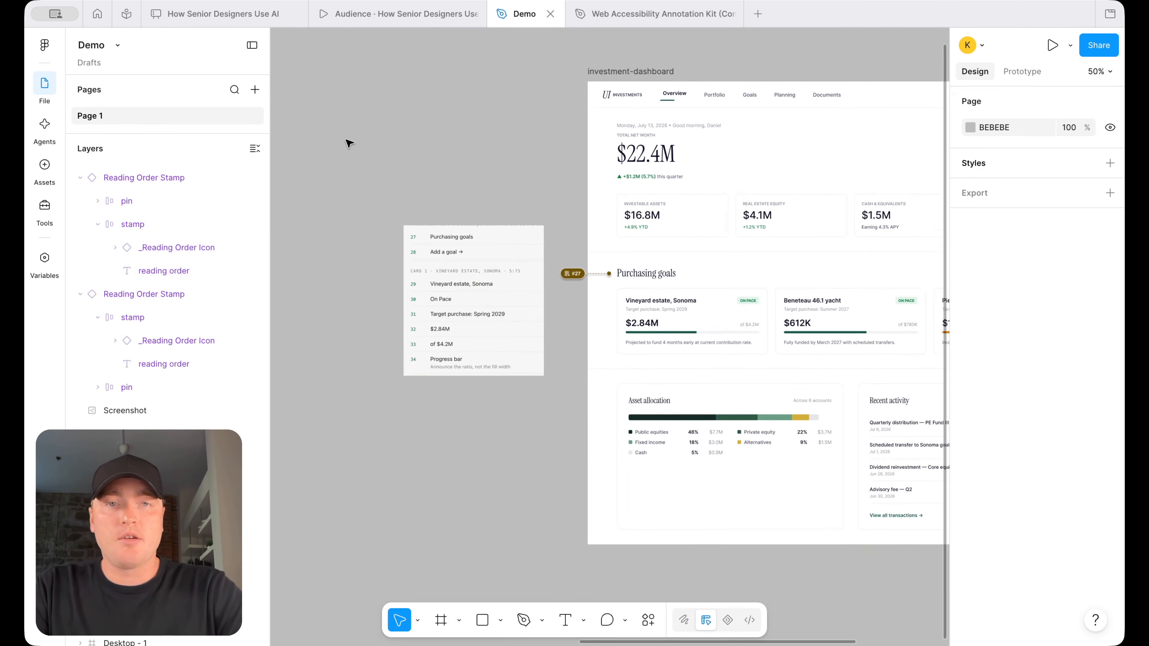
scroll(349, 143, "up", 2)
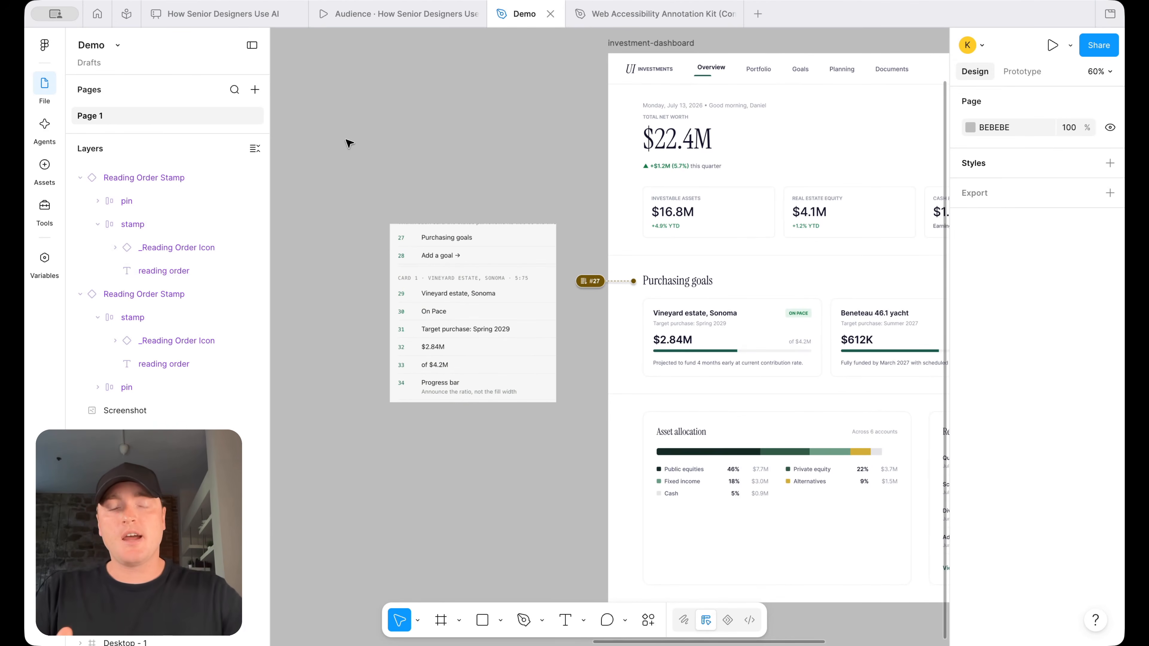